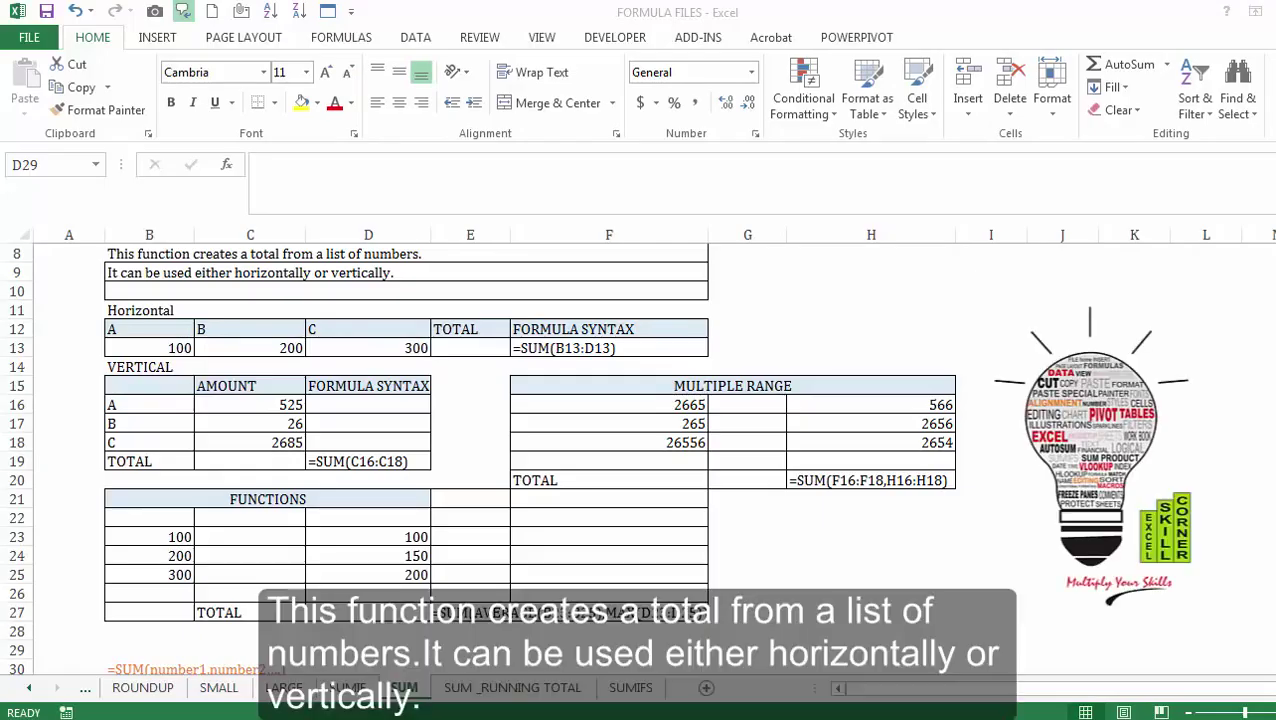
Move through the SUM sheet to the horizontal table's TOTAL cell E13.
click(485, 348)
key(Up)
key(Up)
key(Up)
key(Up)
key(Up)
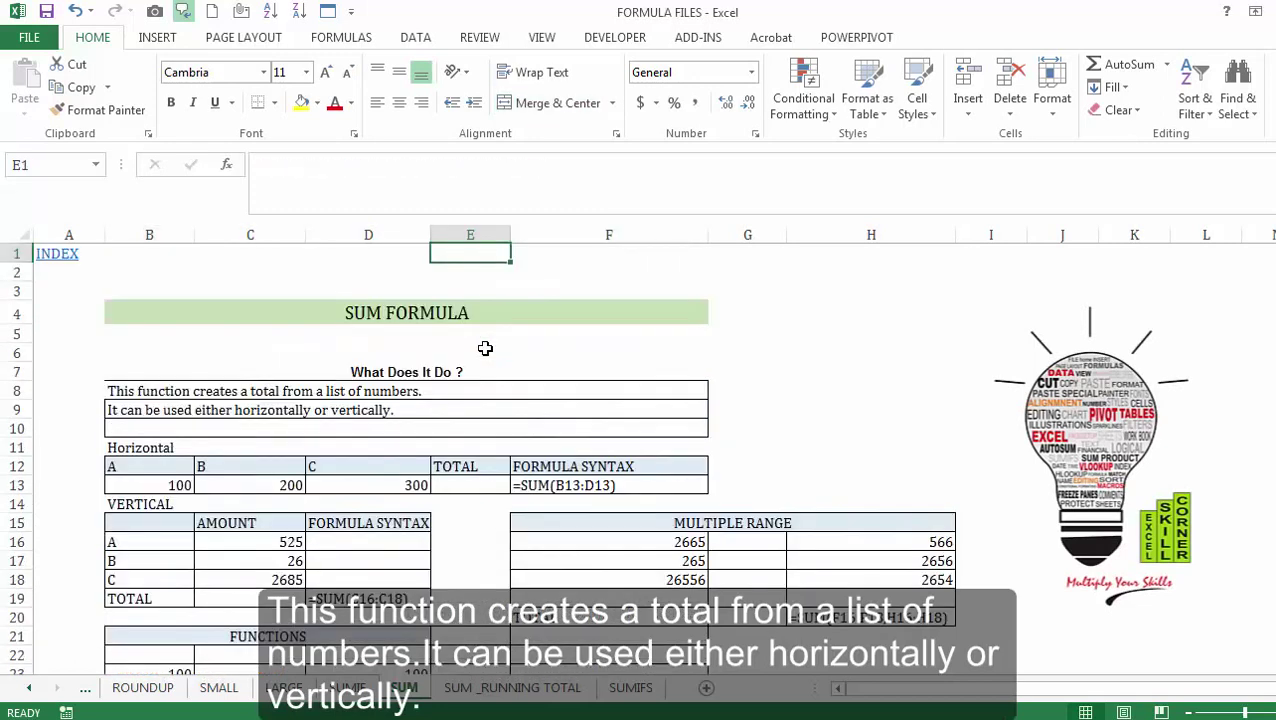
key(Down)
key(Down)
key(Down)
key(Down)
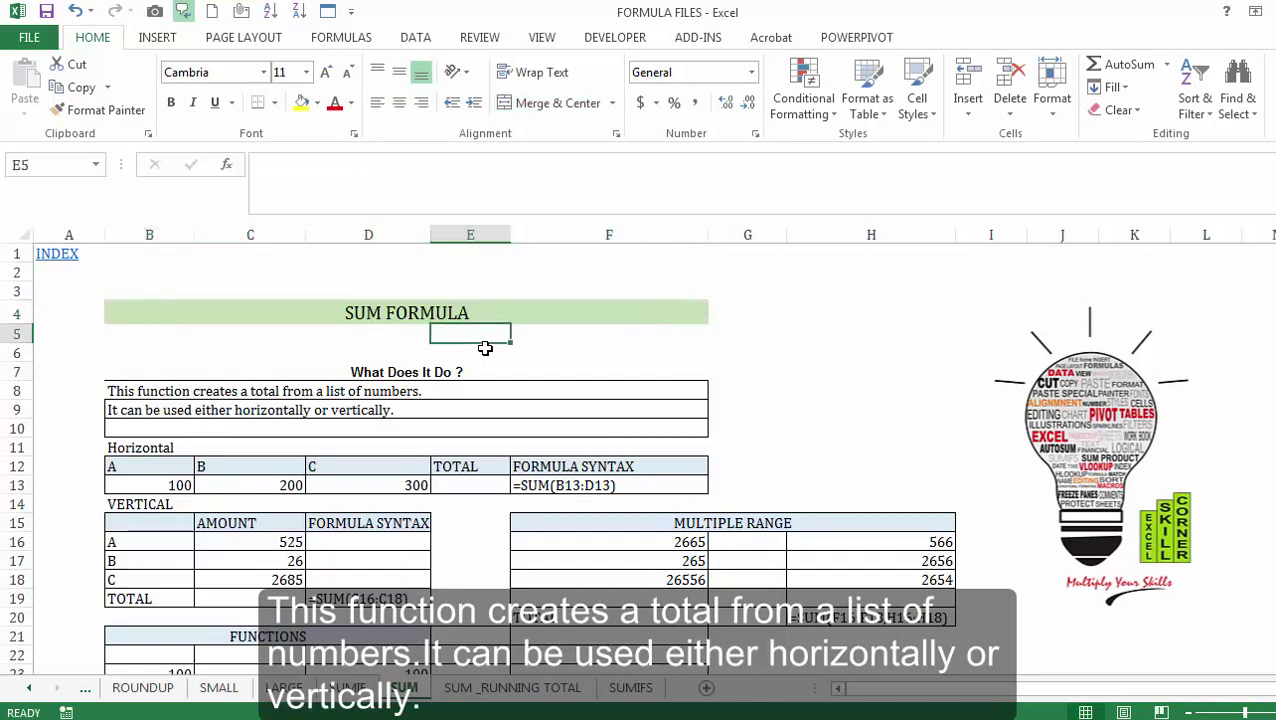
key(Down)
key(Down)
key(Down)
key(Down)
key(Down)
key(Down)
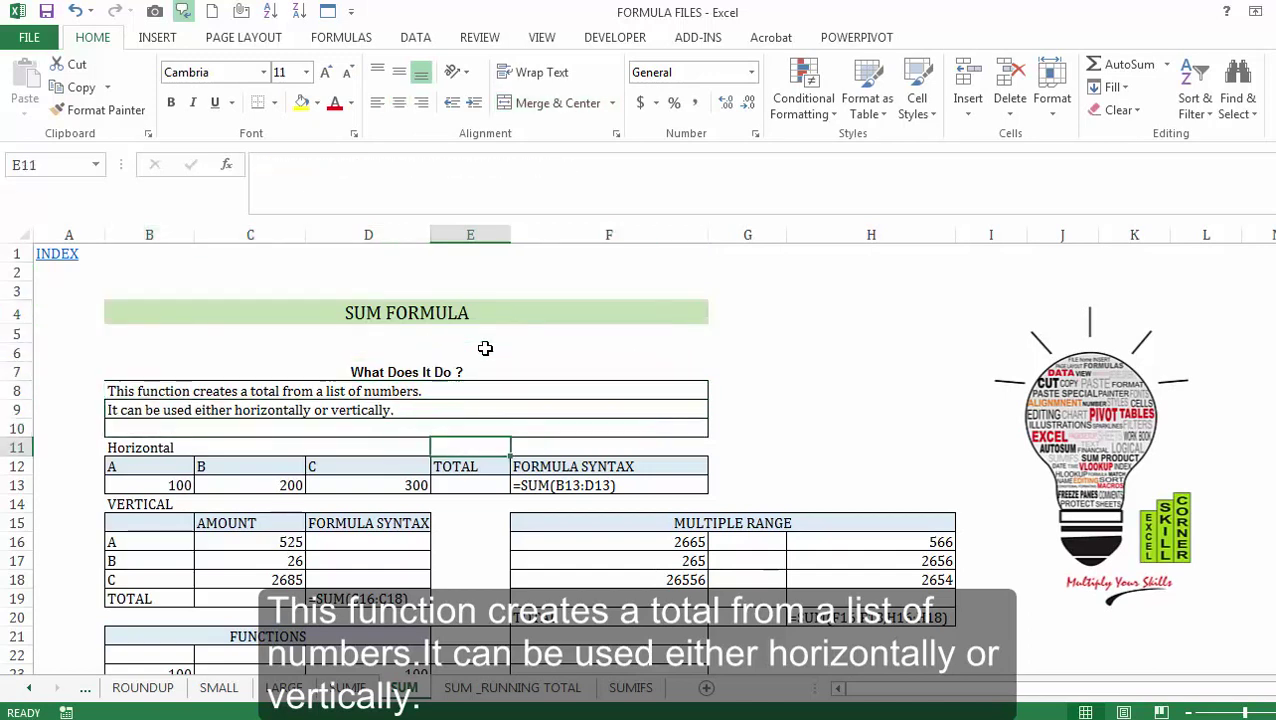
key(Down)
key(Right)
key(Right)
key(Right)
key(Down)
Enter =SUM(B13:D13) in E13 so the horizontal total shows 600.
text(=)
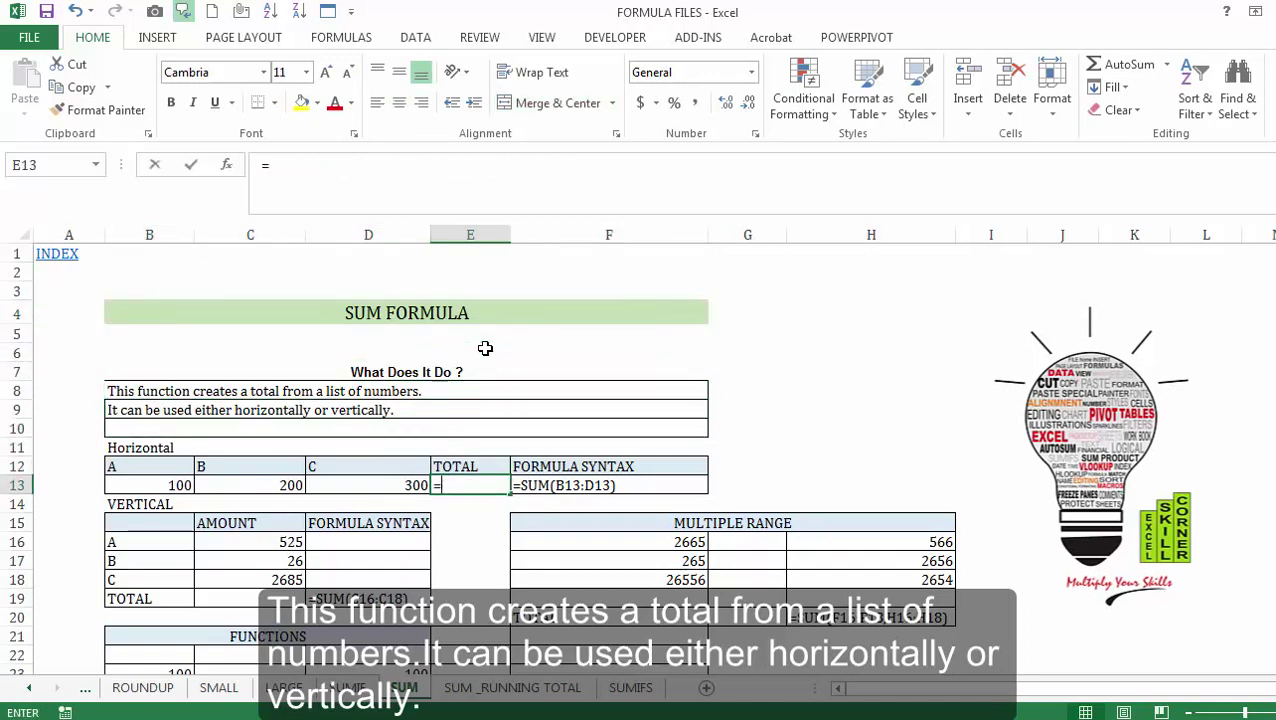
text(su)
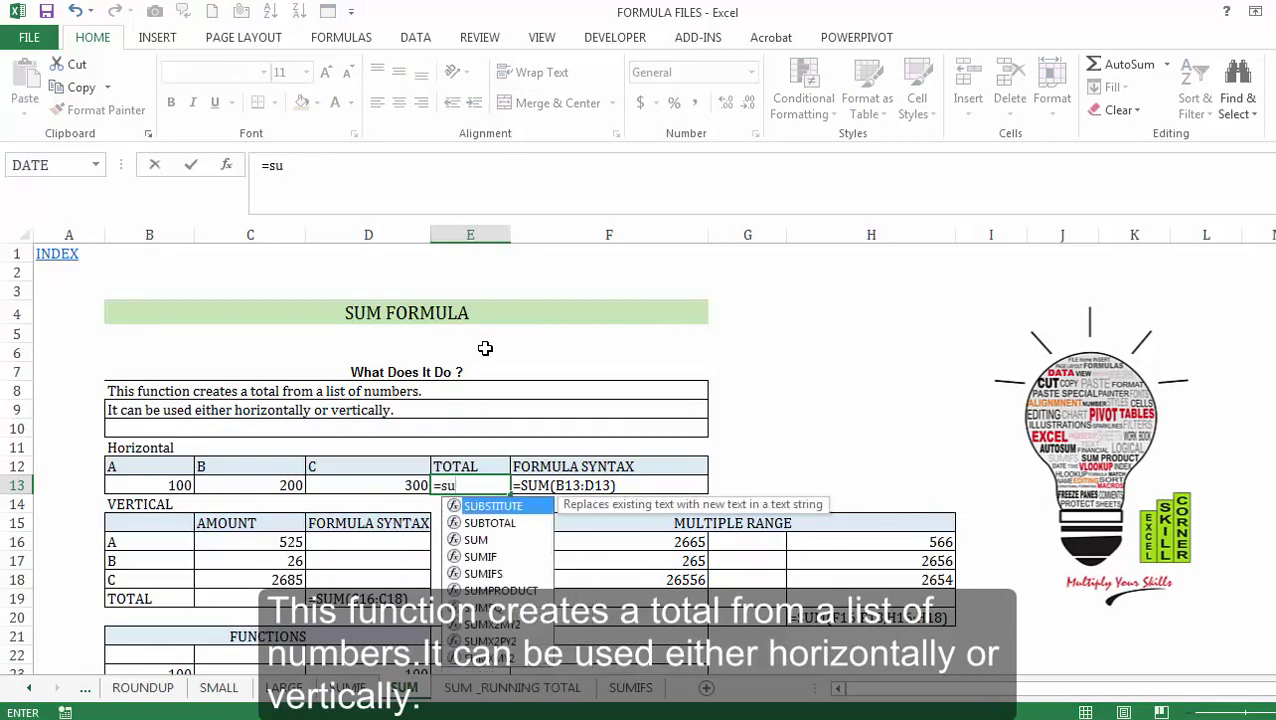
key(BackSpace)
key(BackSpace)
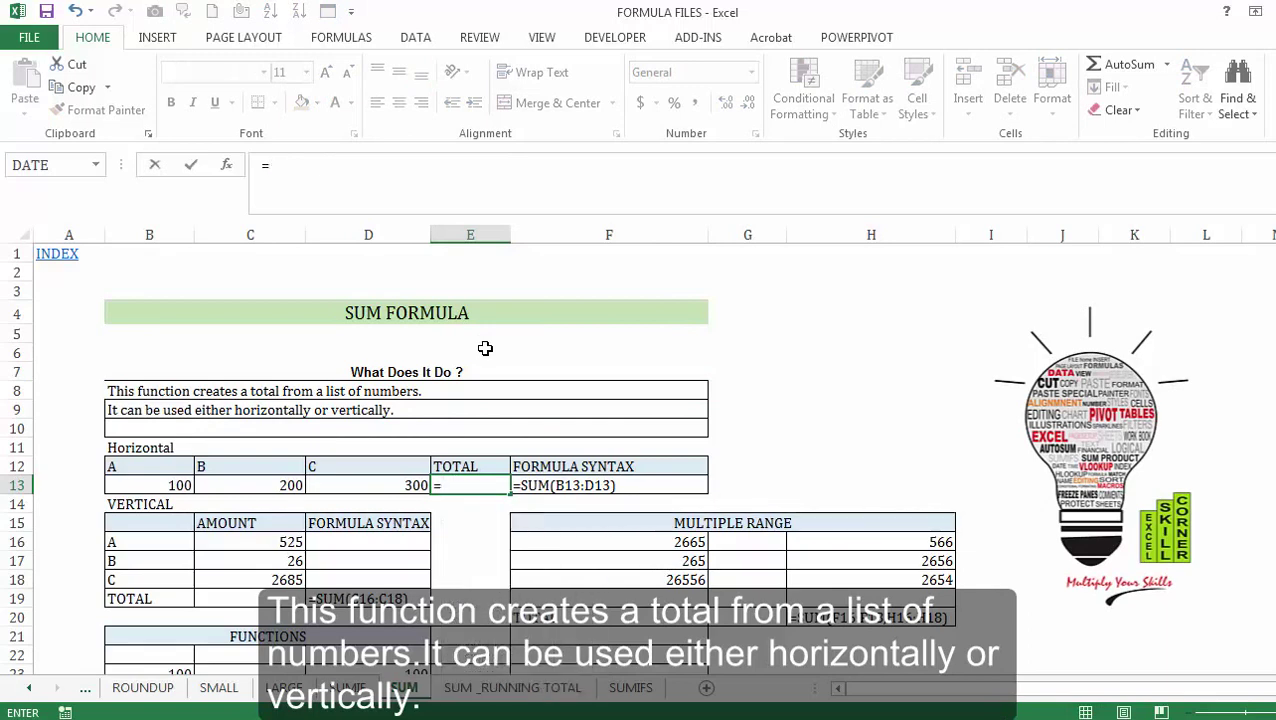
text(S)
key(BackSpace)
text(S)
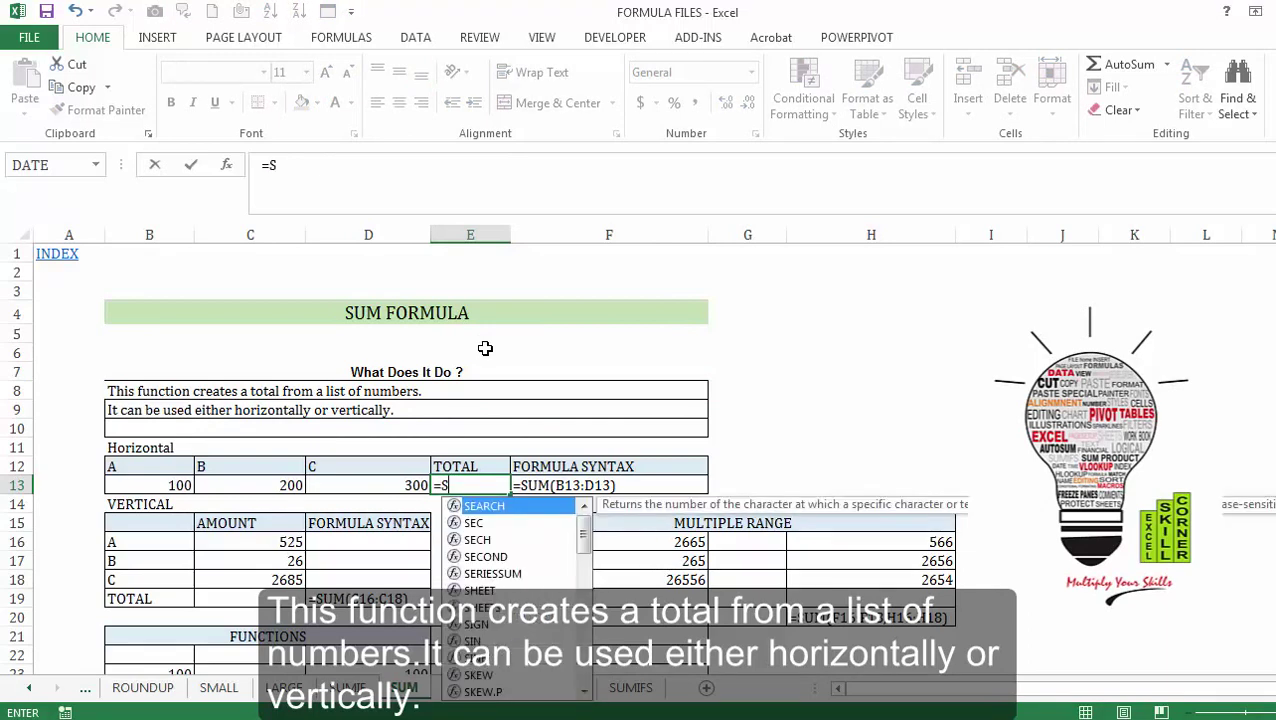
text(UM()
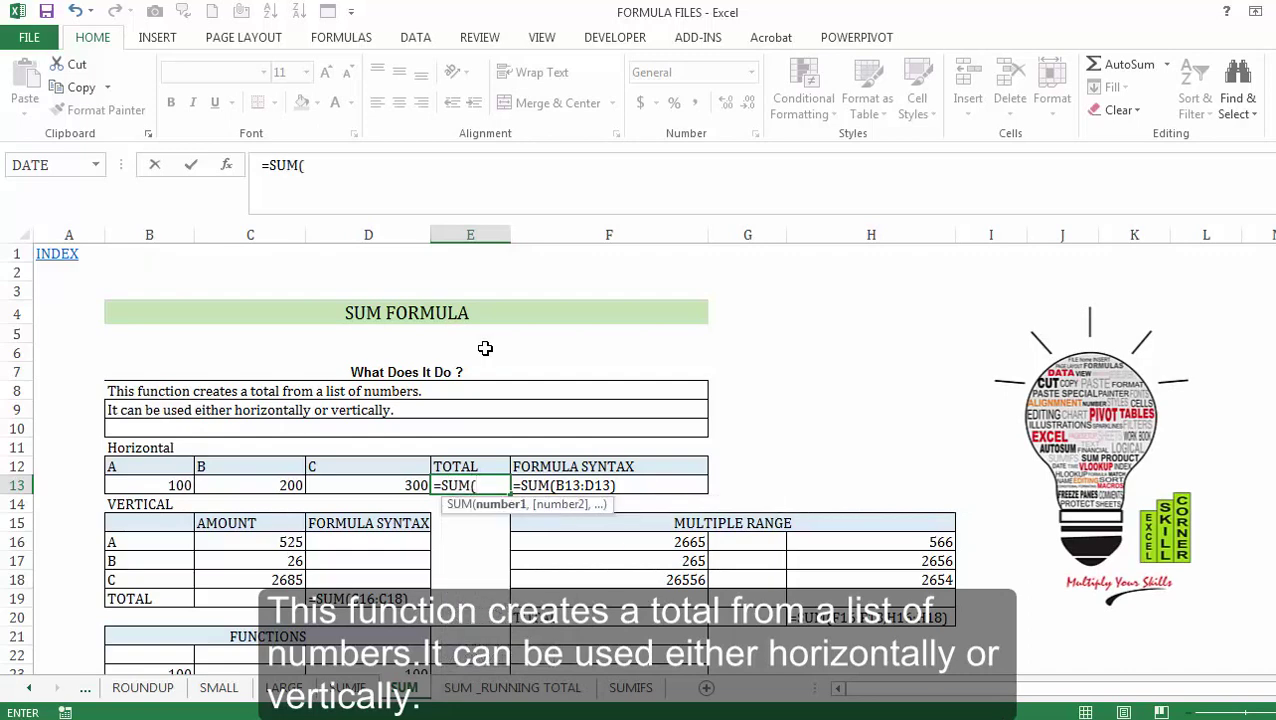
key(Left)
key(shift+Left)
key(shift+Left)
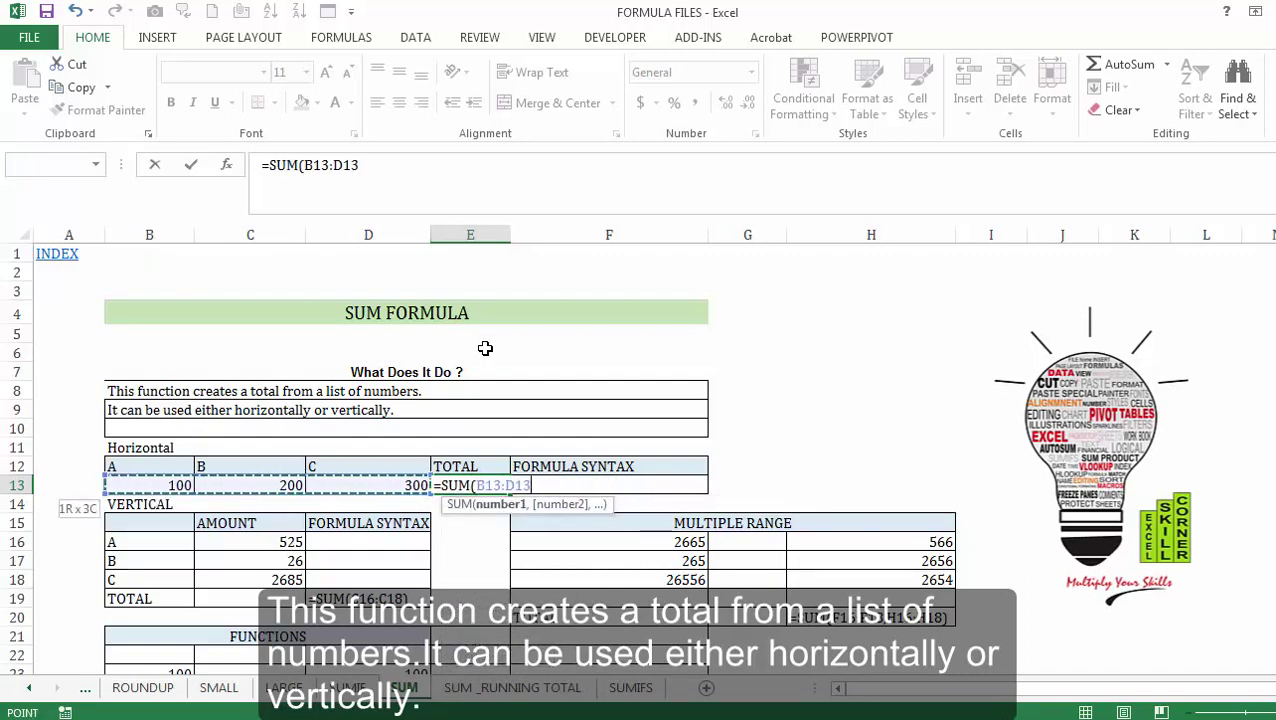
key(Return)
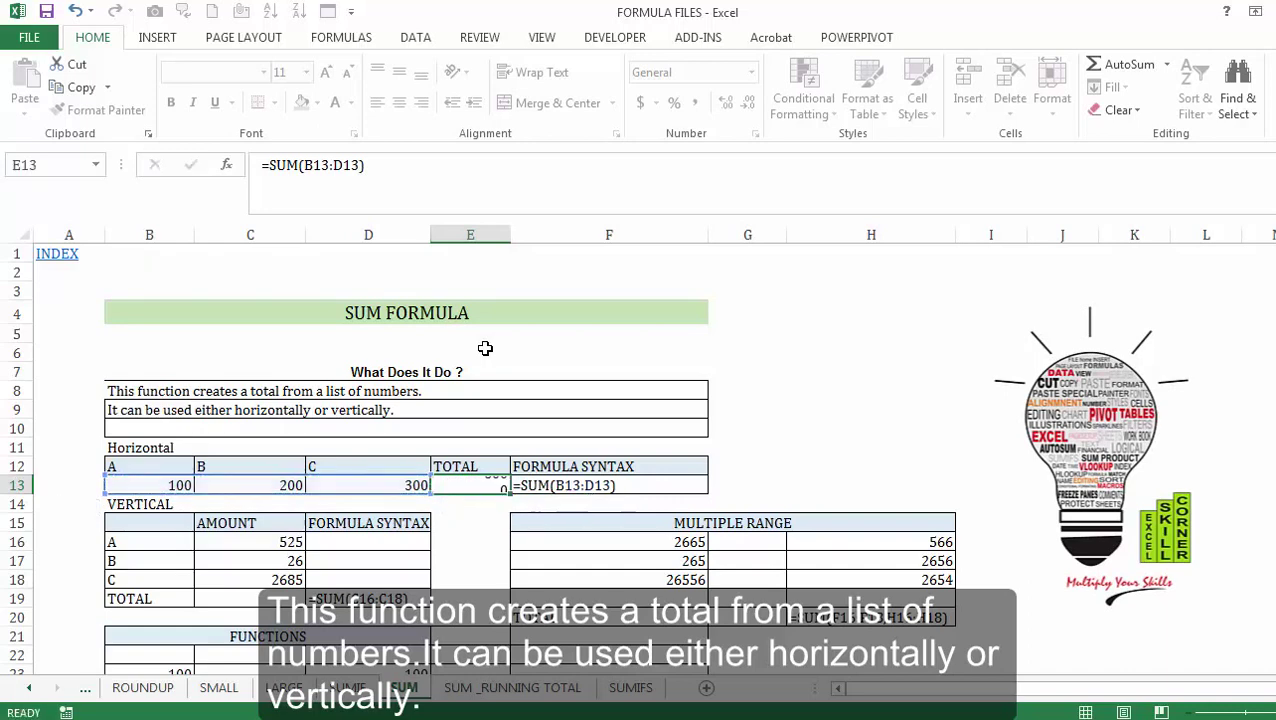
key(Down)
key(Down)
key(Down)
key(Down)
Total the vertical AMOUNT column with =SUM(C16:C18) in C19, giving 3236.
key(Left)
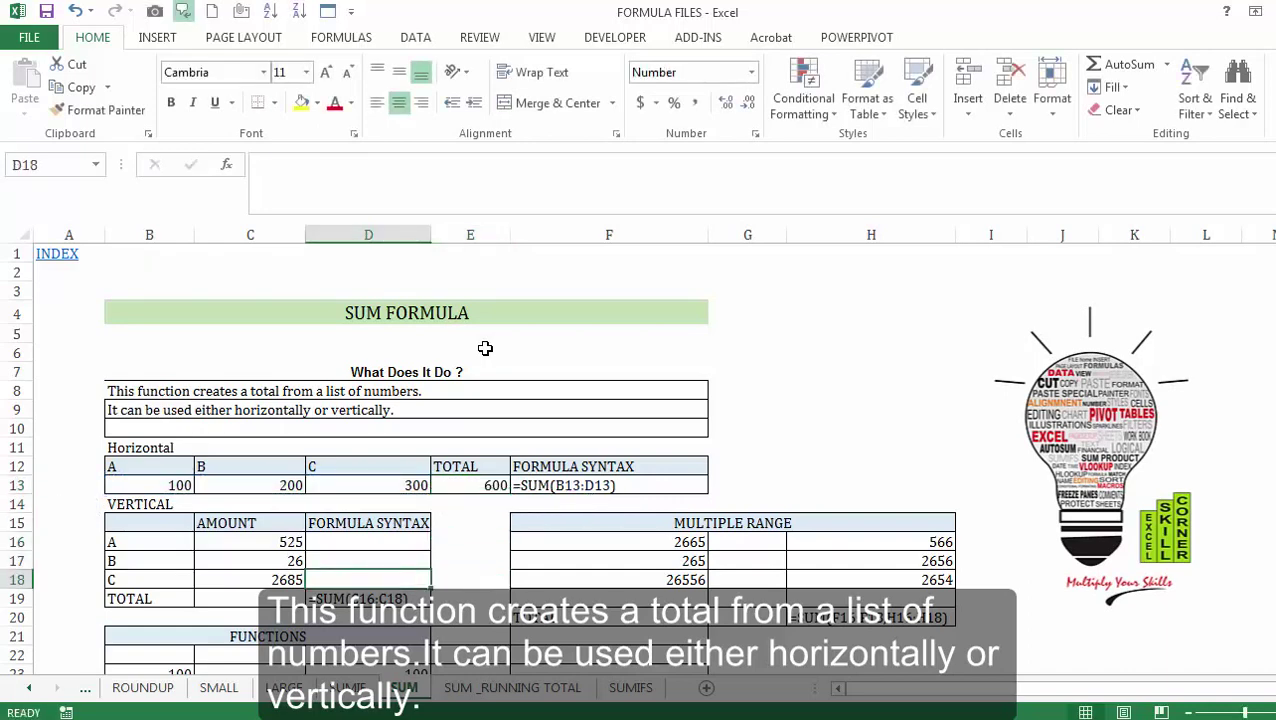
key(Left)
key(Left)
key(Up)
key(Up)
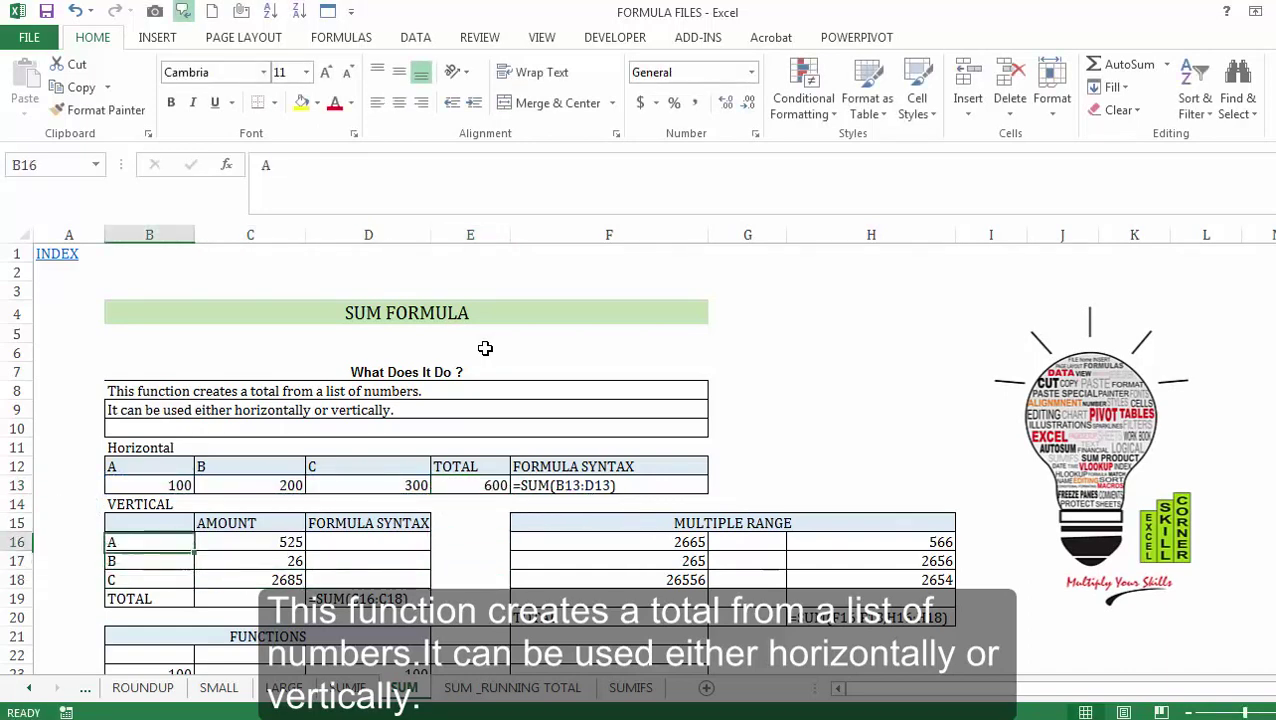
key(Up)
key(Up)
key(Down)
key(Down)
key(Down)
key(Right)
key(Down)
key(Down)
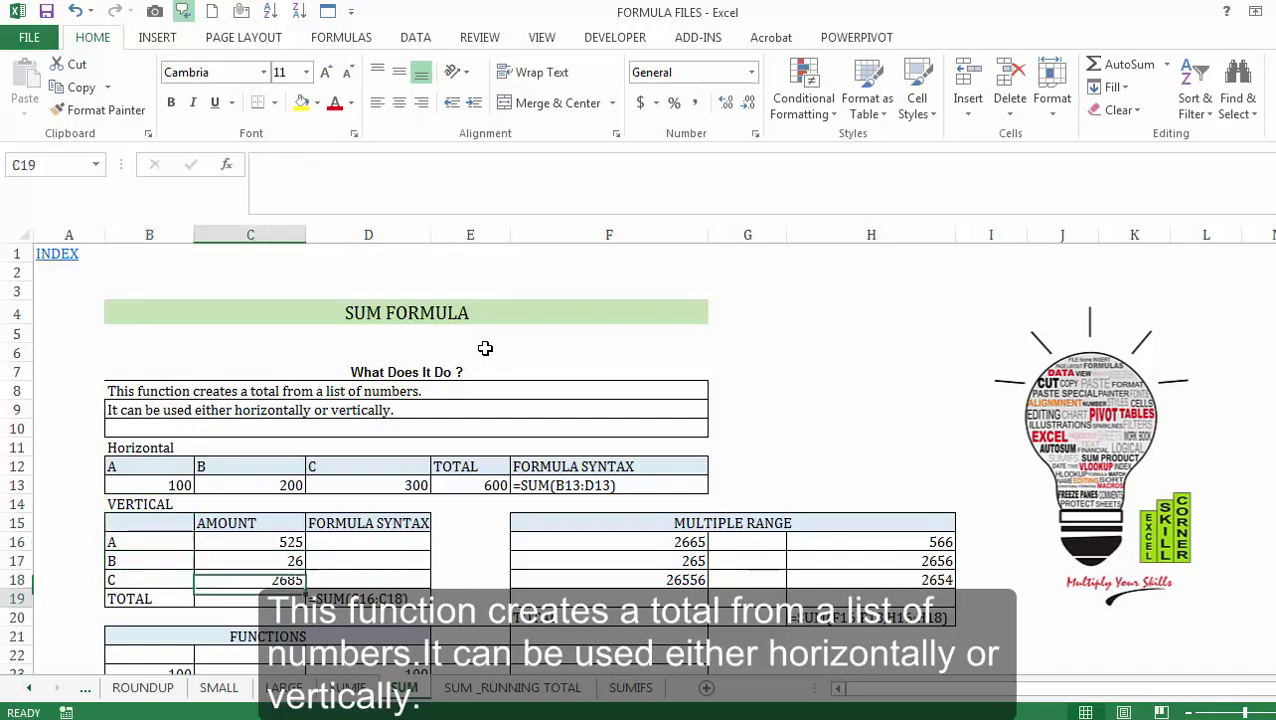
text(=SU)
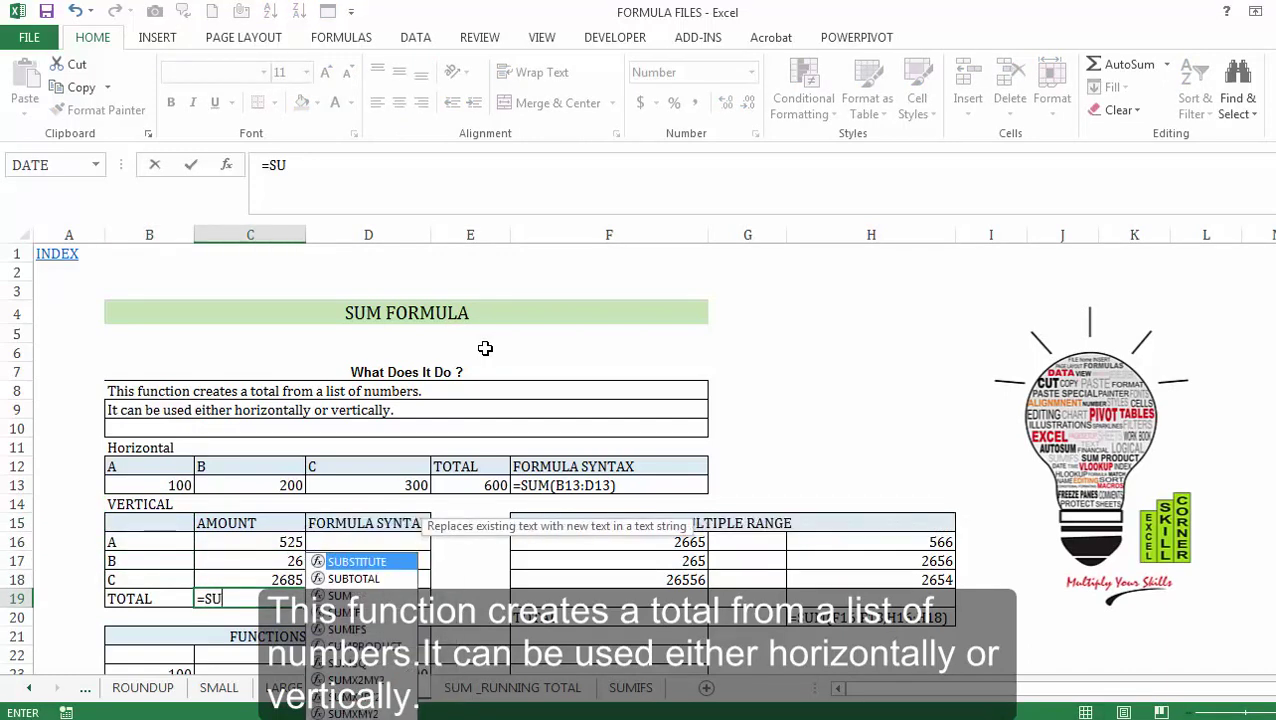
text(M()
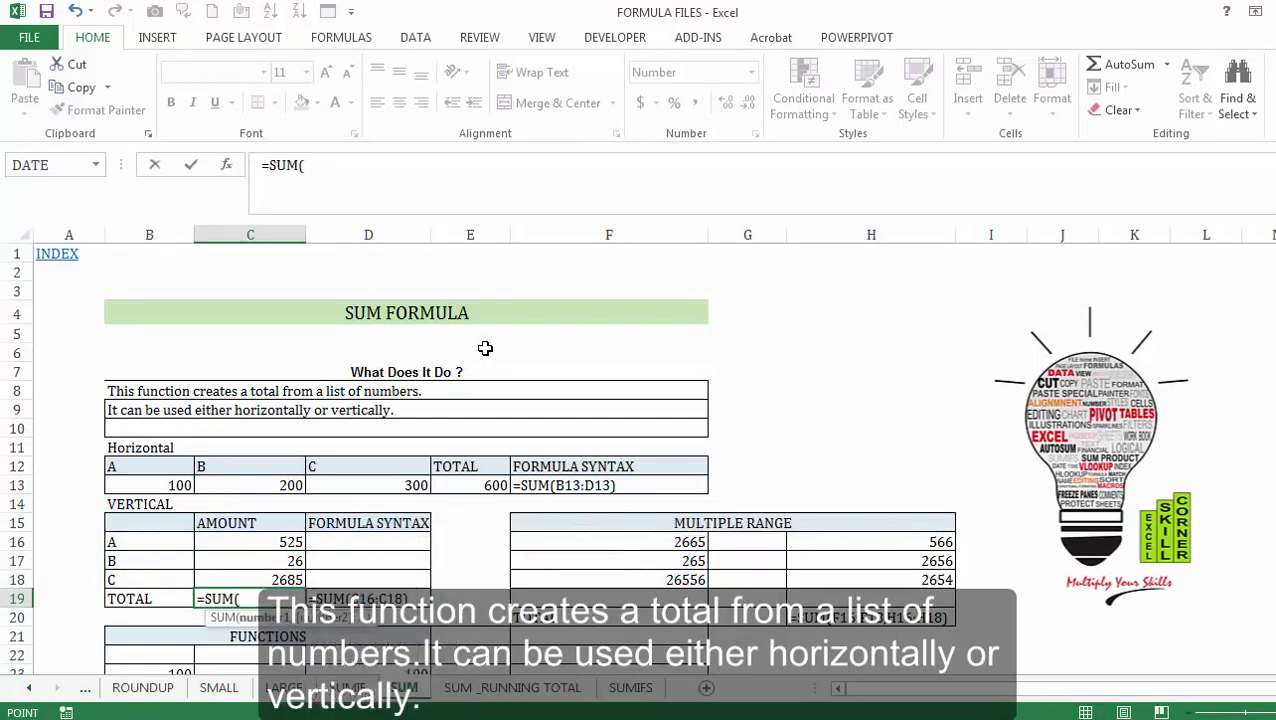
key(Up)
key(shift+Up)
key(shift+Up)
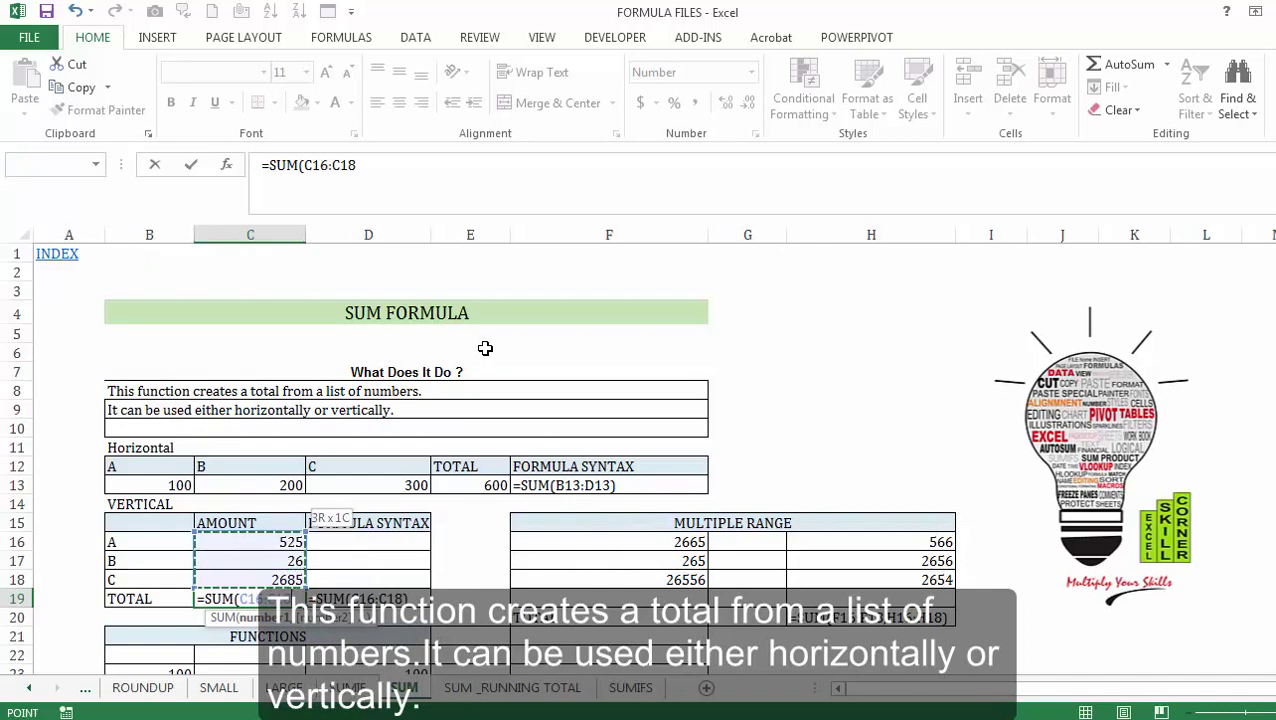
key(Return)
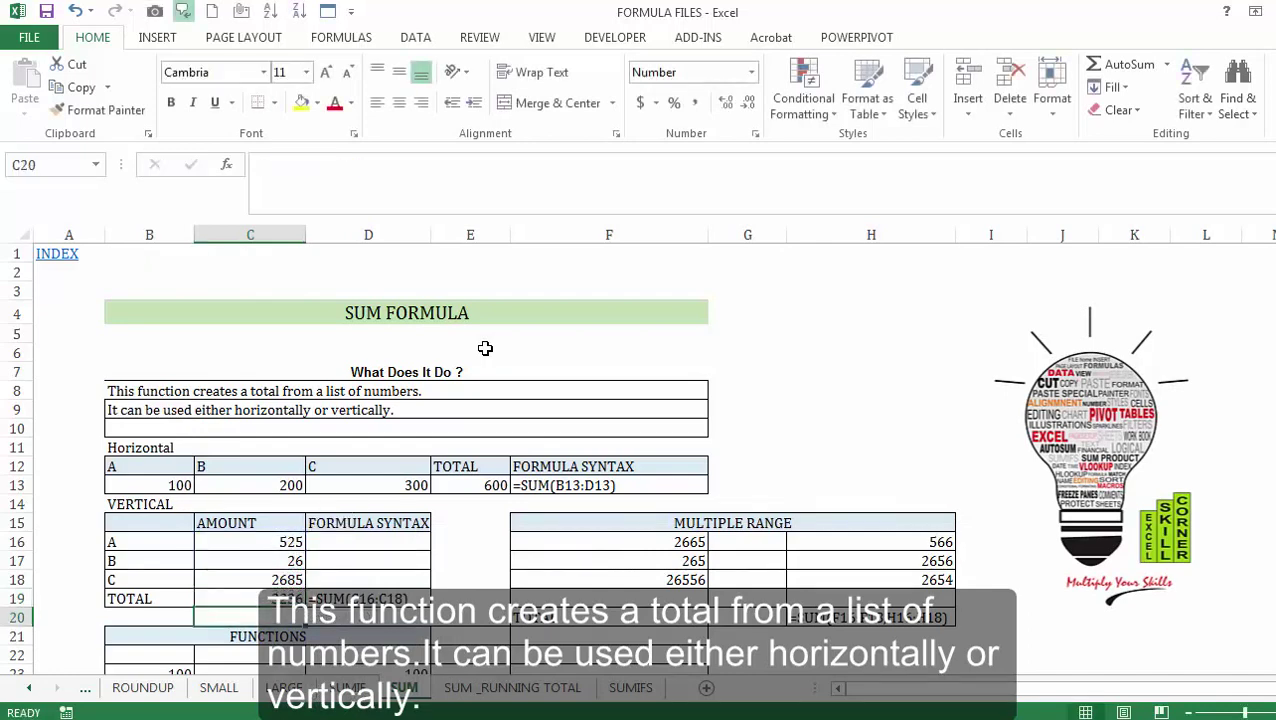
key(Right)
key(Right)
key(Right)
key(Right)
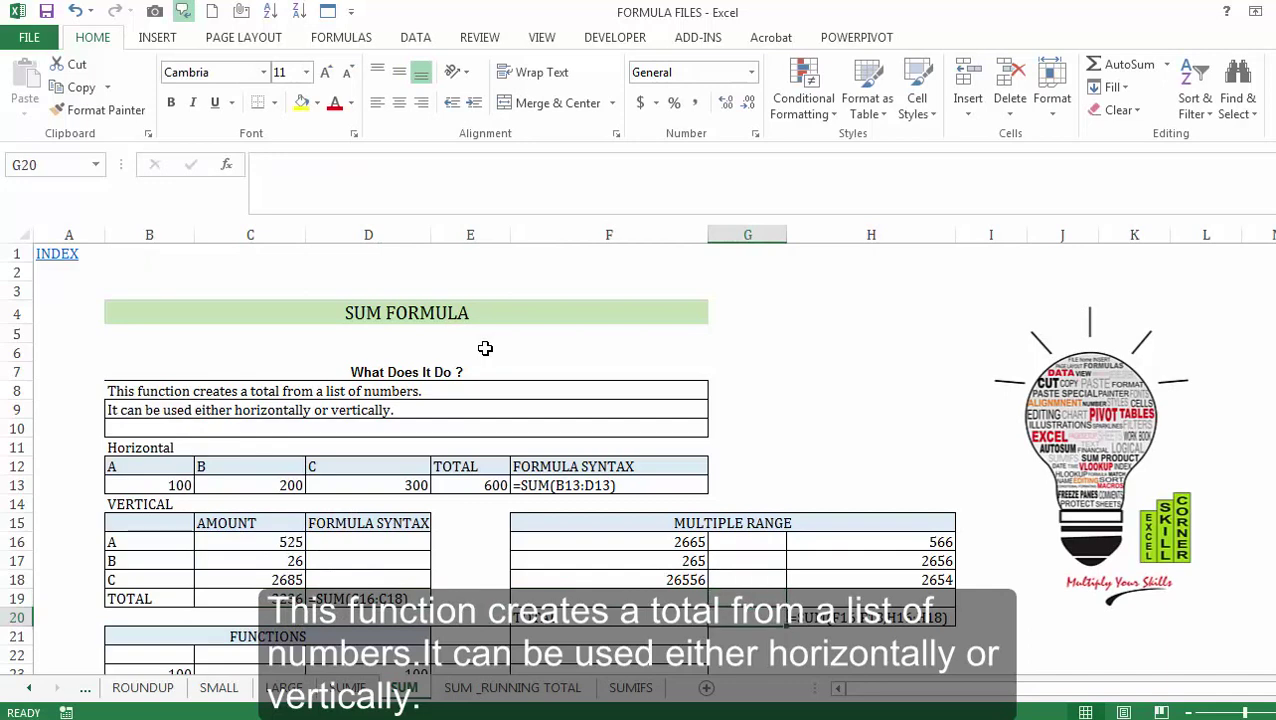
Enter =SUM(F16:F18,H16:H18) in G20 to add both number ranges.
text(=SU)
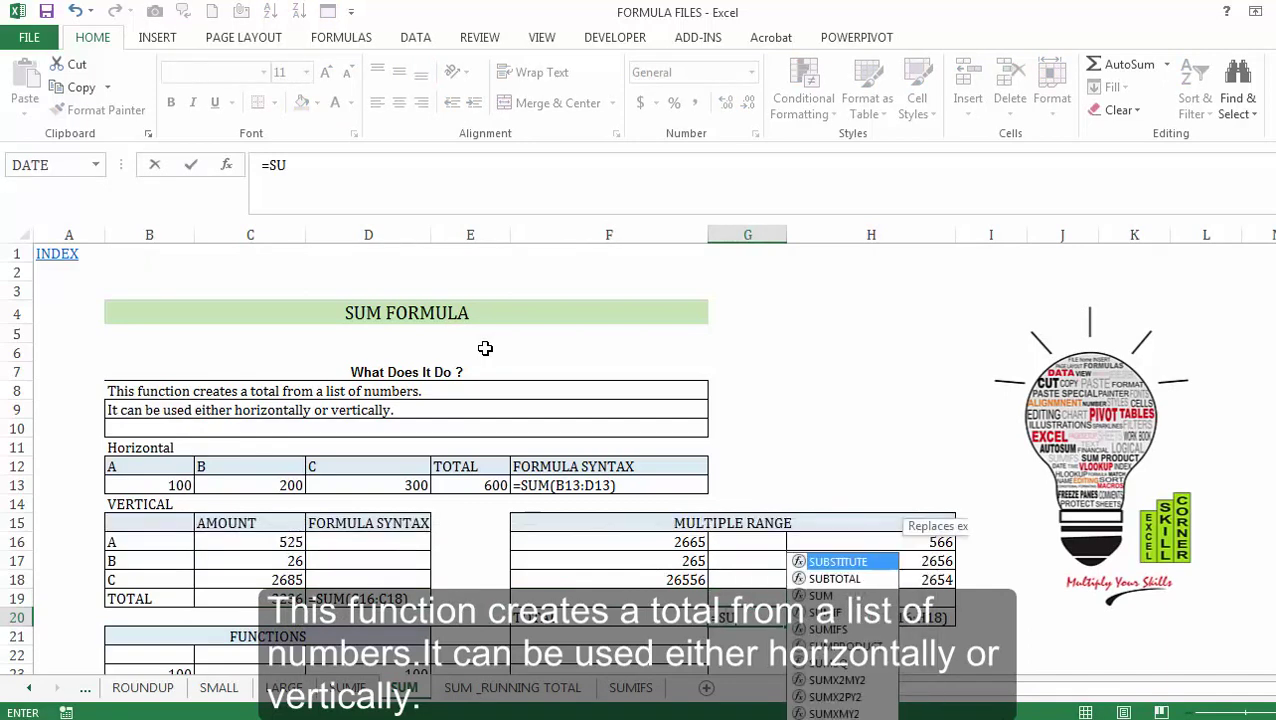
text(M()
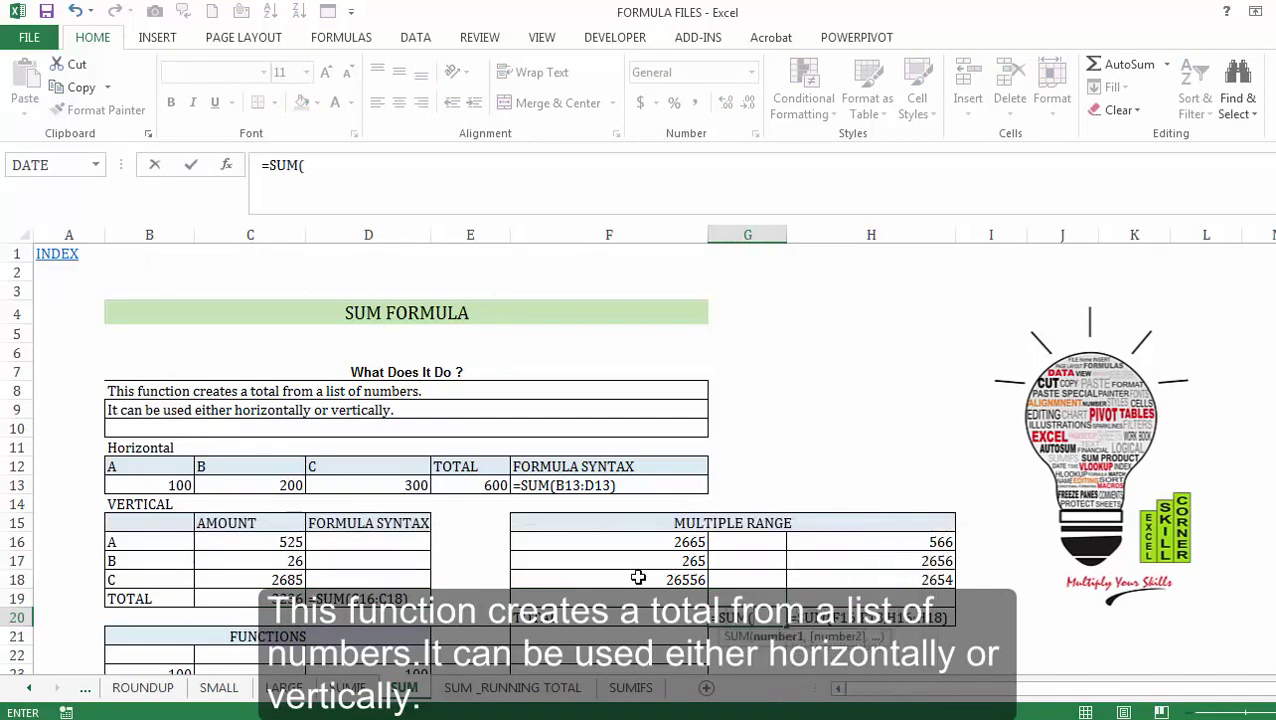
drag(693, 541, 696, 579)
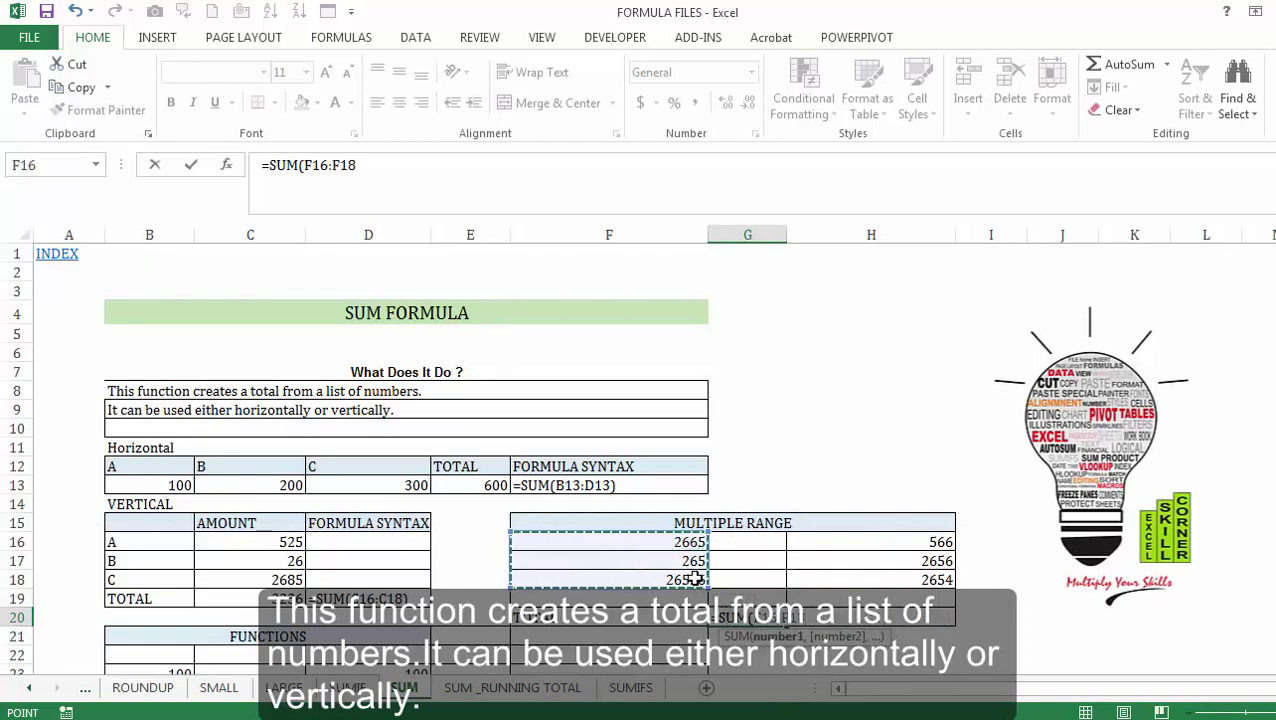
text(,)
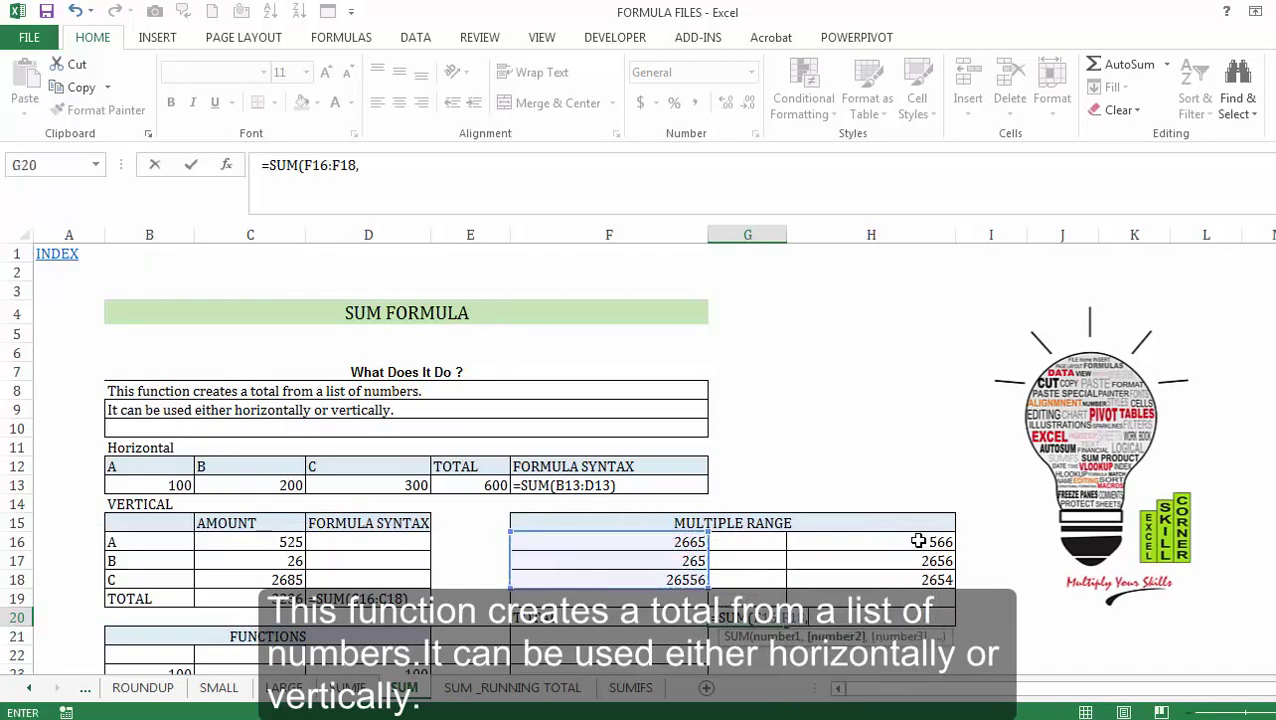
drag(918, 541, 927, 570)
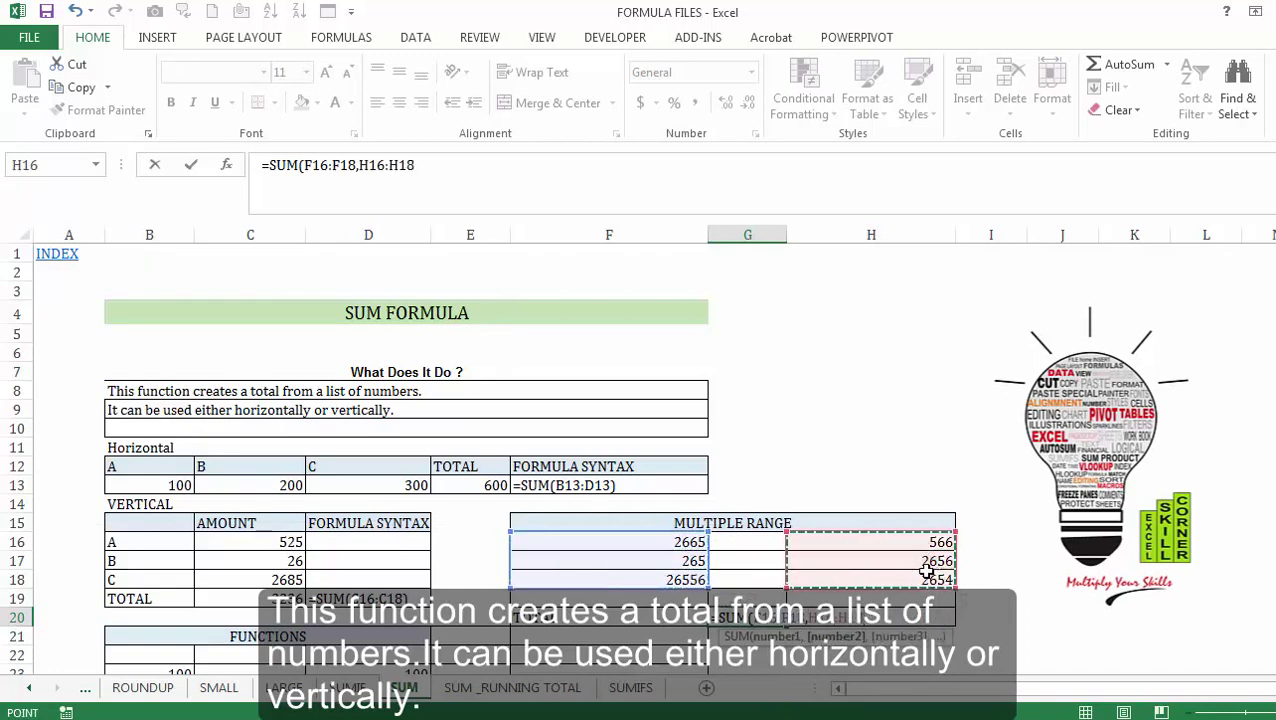
key(Return)
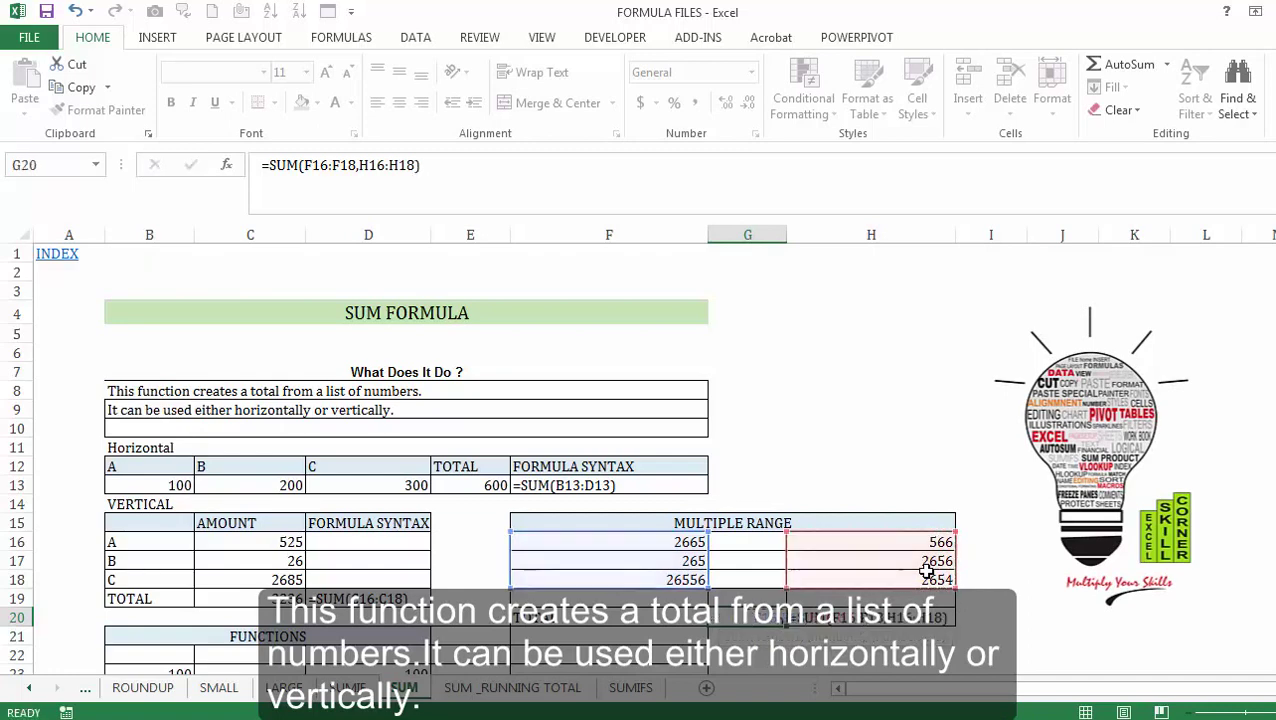
key(Down)
key(Left)
key(Left)
key(Left)
Enter =SUM(AVERAGE(B23:B25),MAX(D23:D25)) in D27, giving 400.
key(Down)
key(Down)
key(Right)
key(Right)
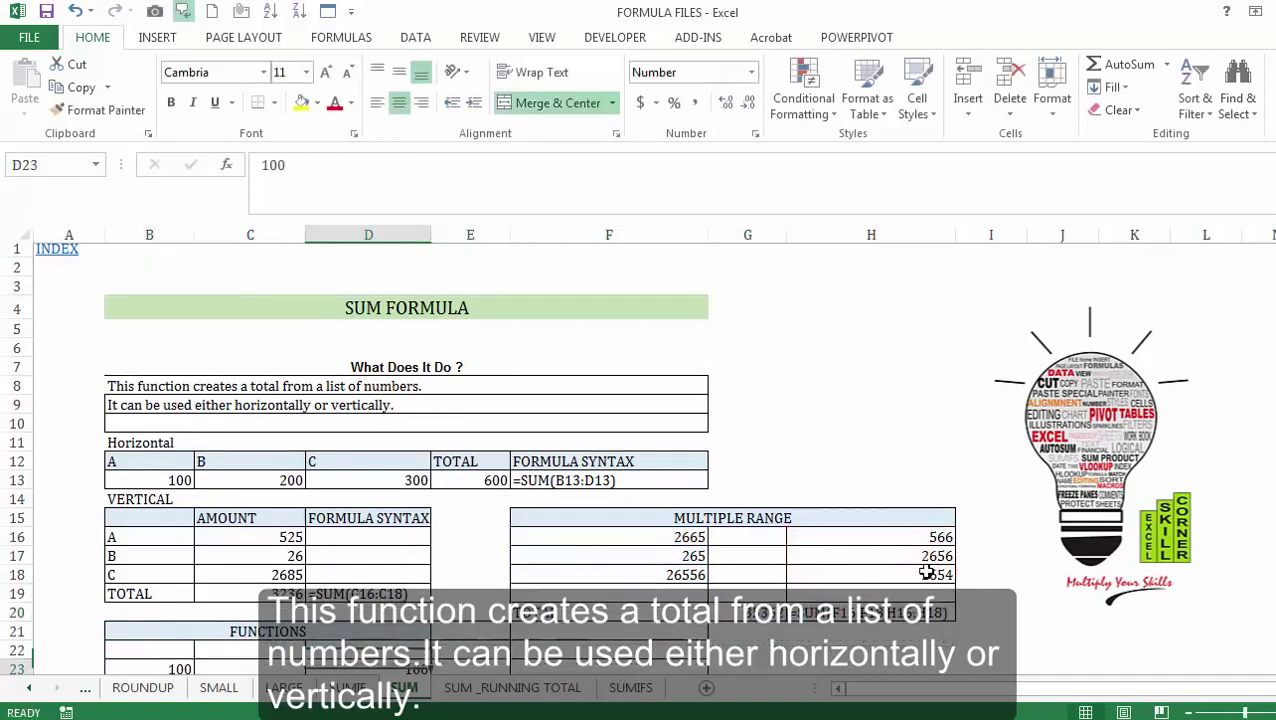
key(Down)
key(Down)
key(Down)
key(Down)
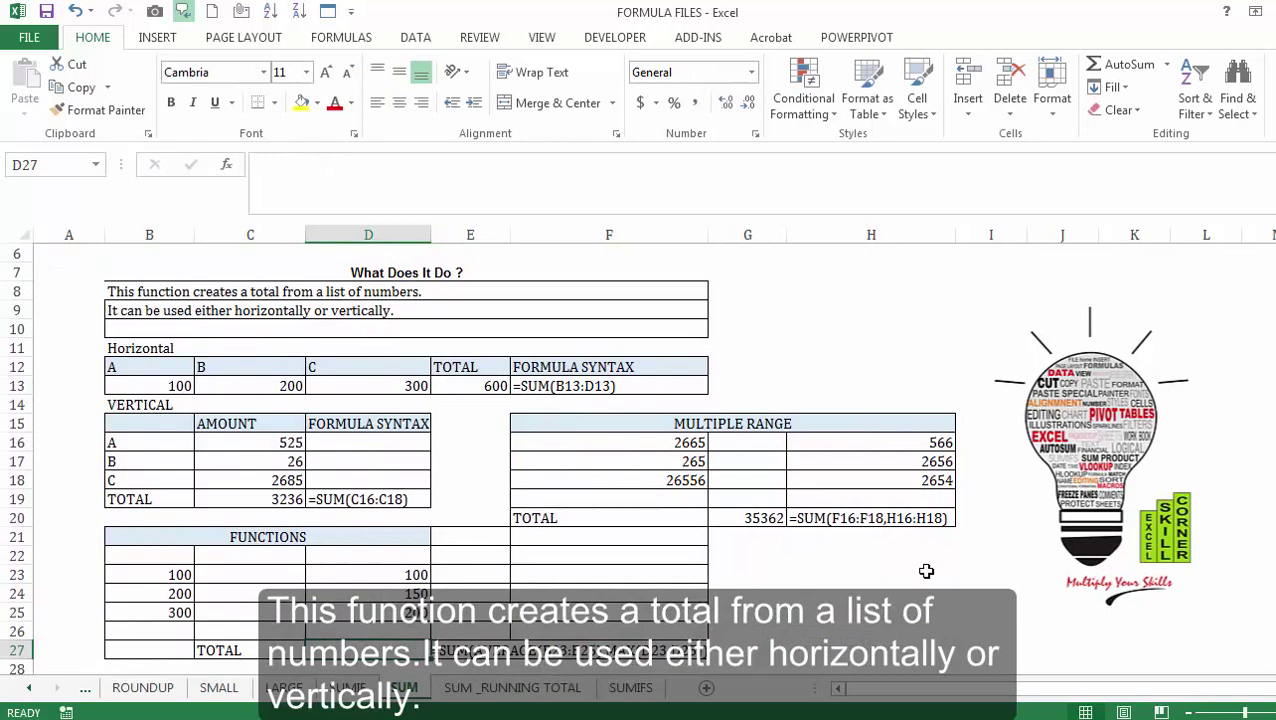
text(=SUM)
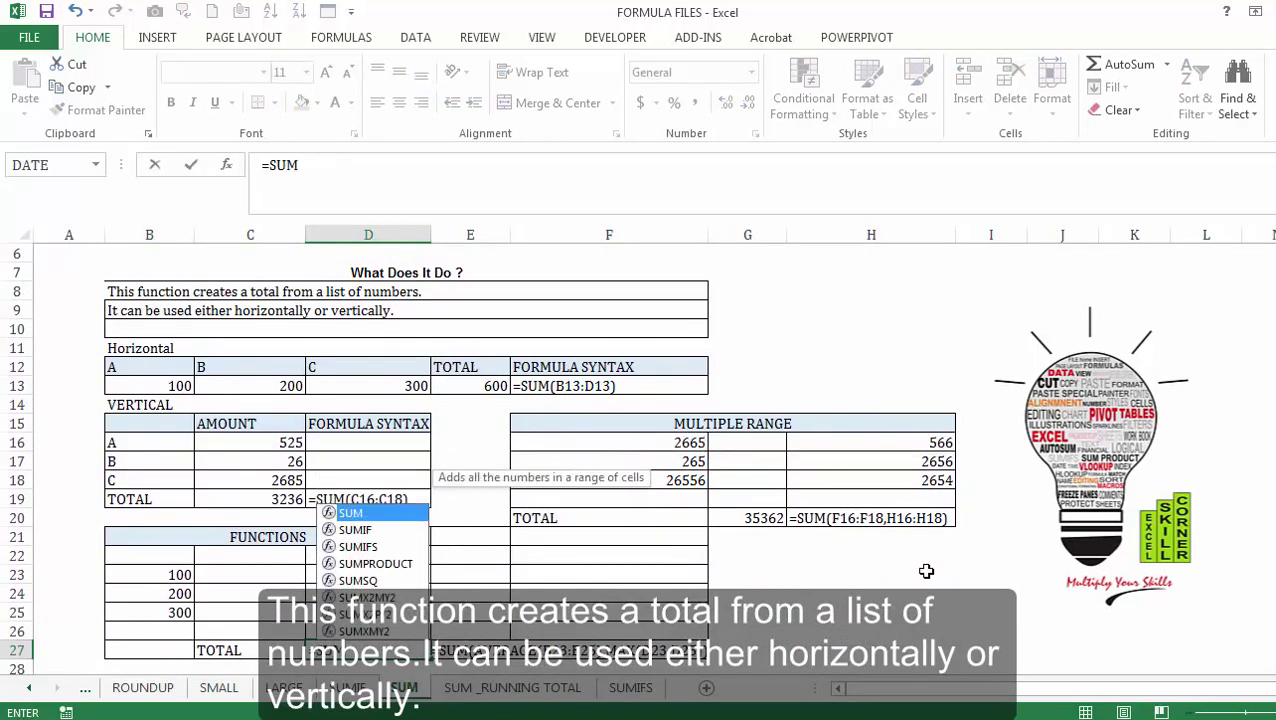
text(()
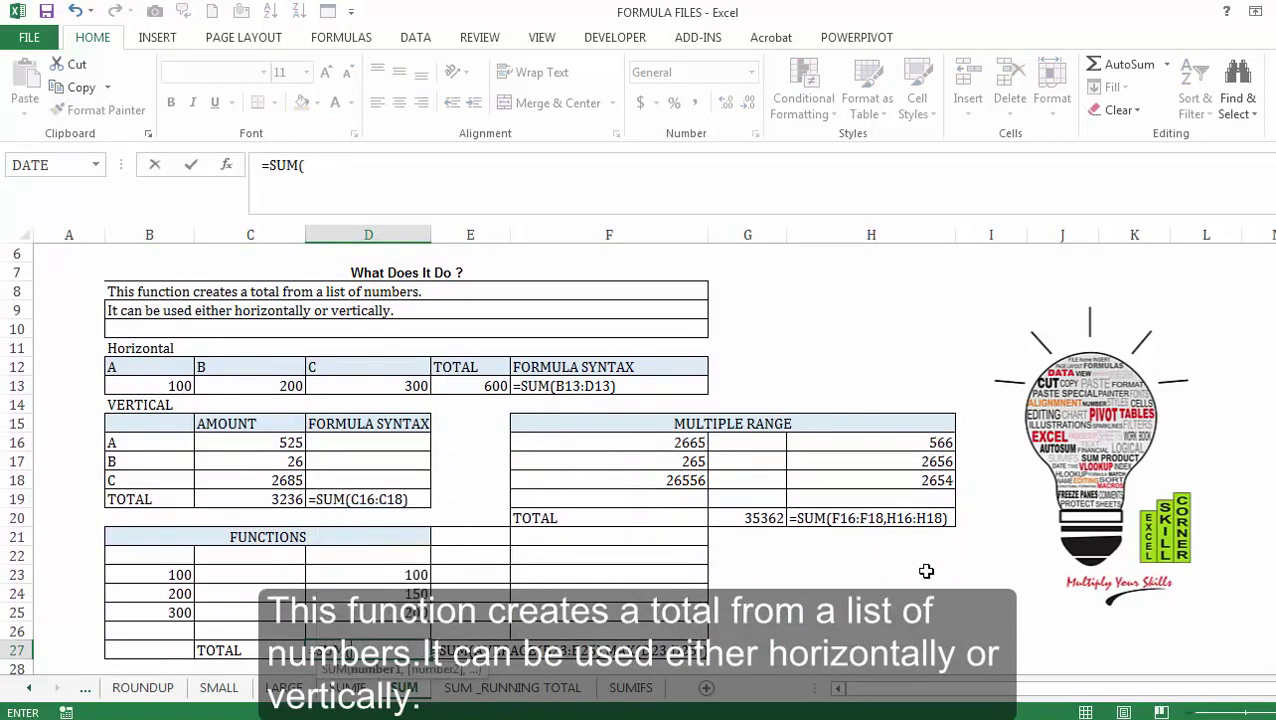
text(AV)
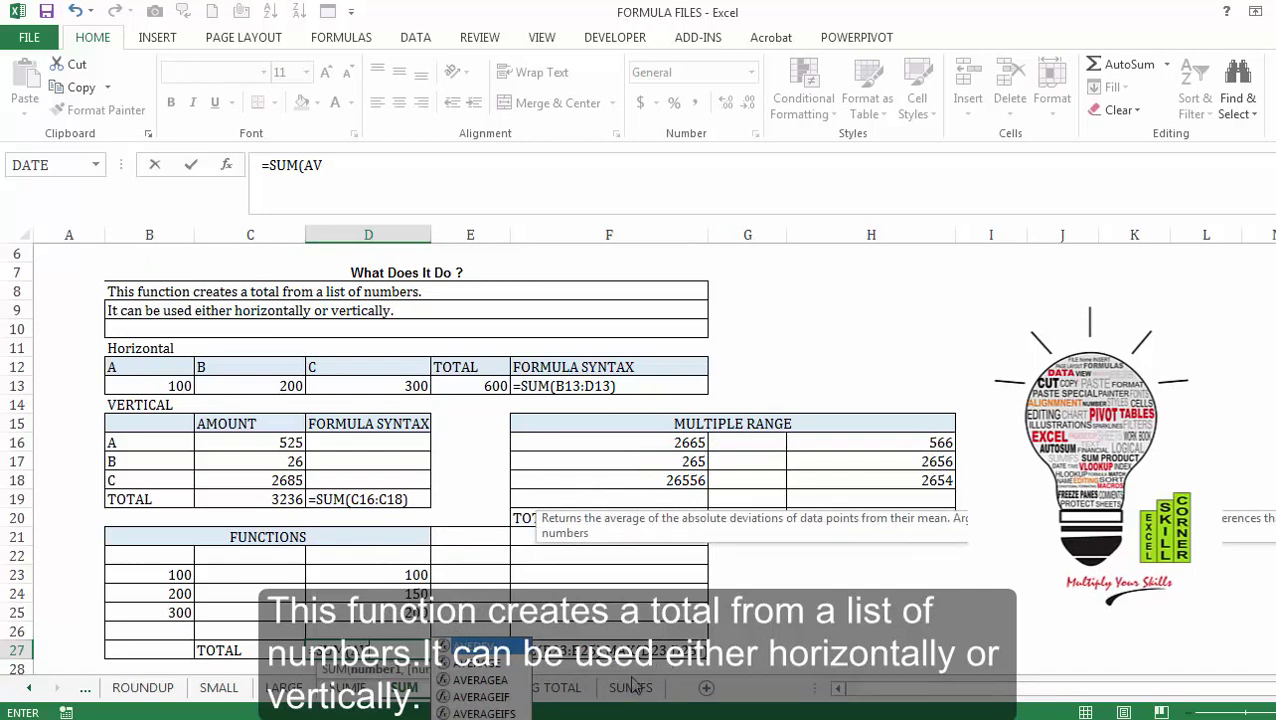
double_click(480, 663)
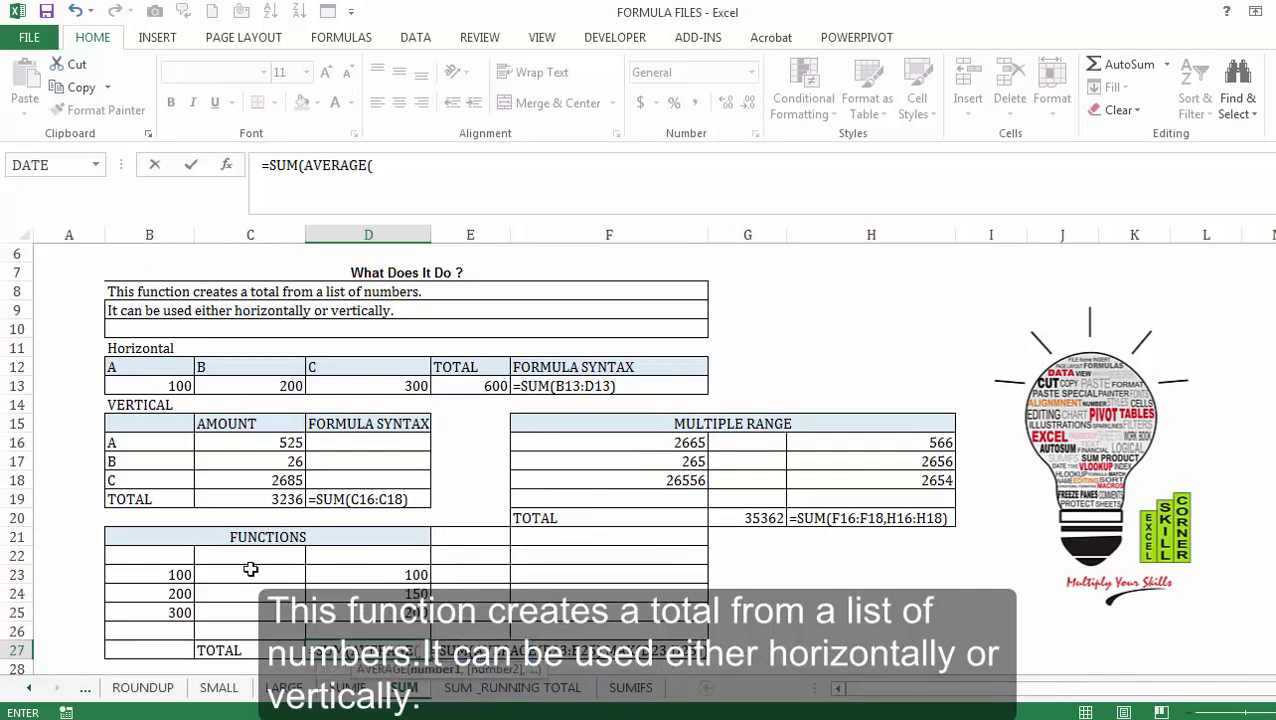
drag(180, 571, 182, 606)
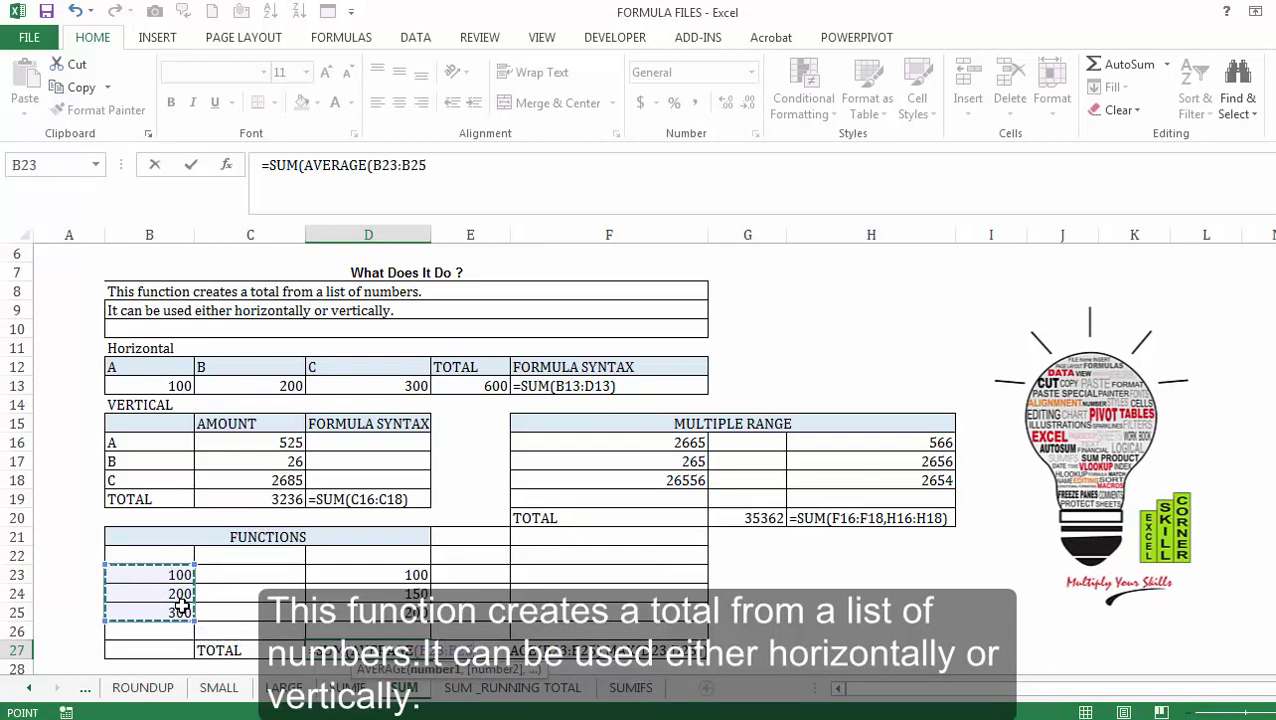
text(),)
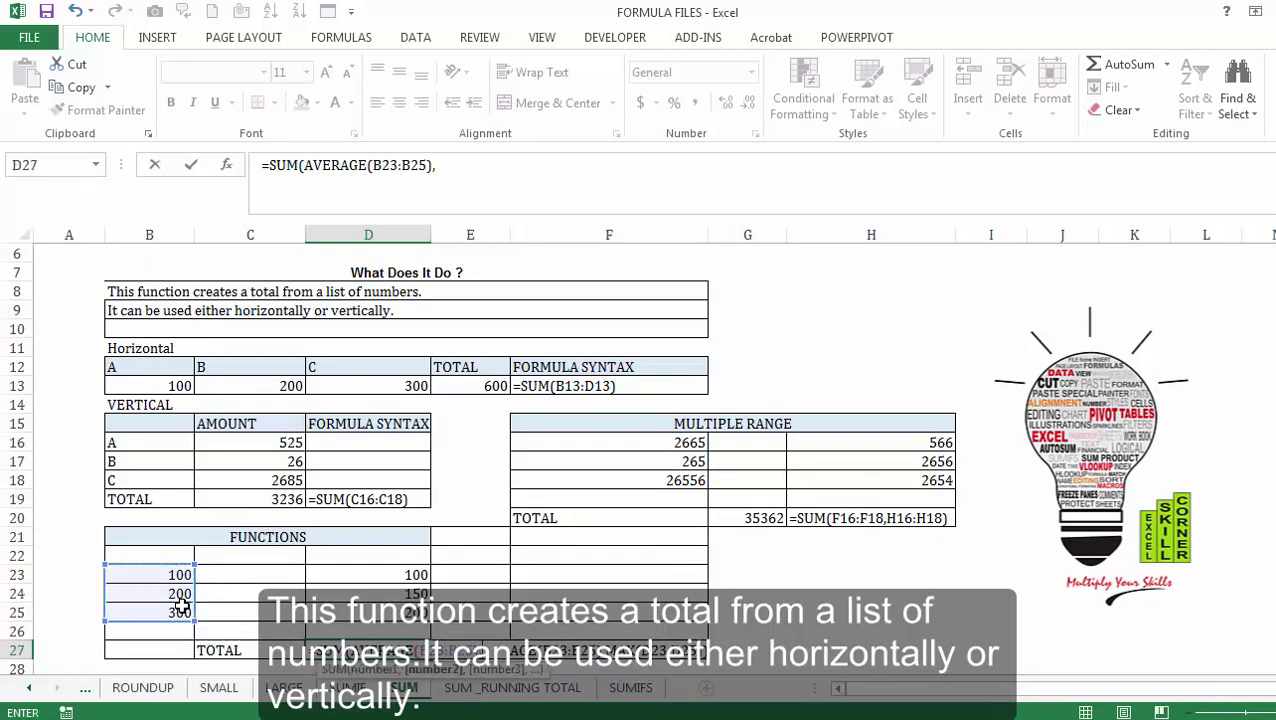
text(MAX()
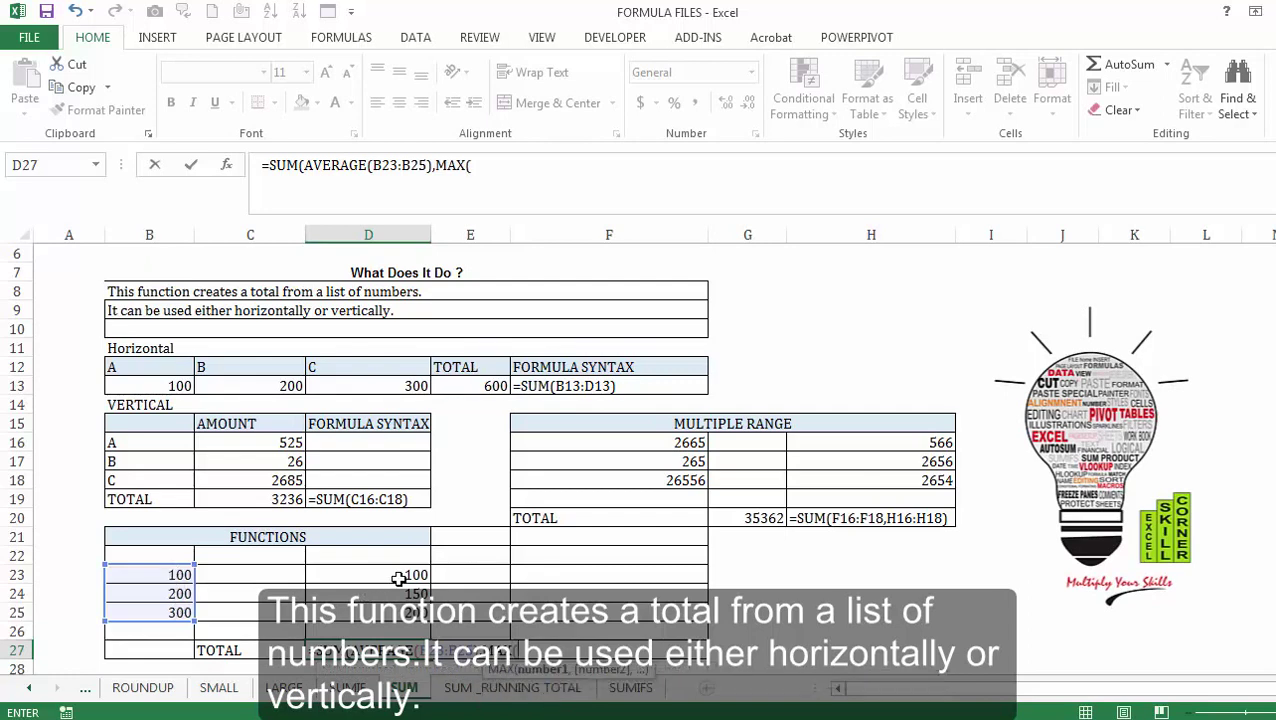
drag(399, 576, 408, 611)
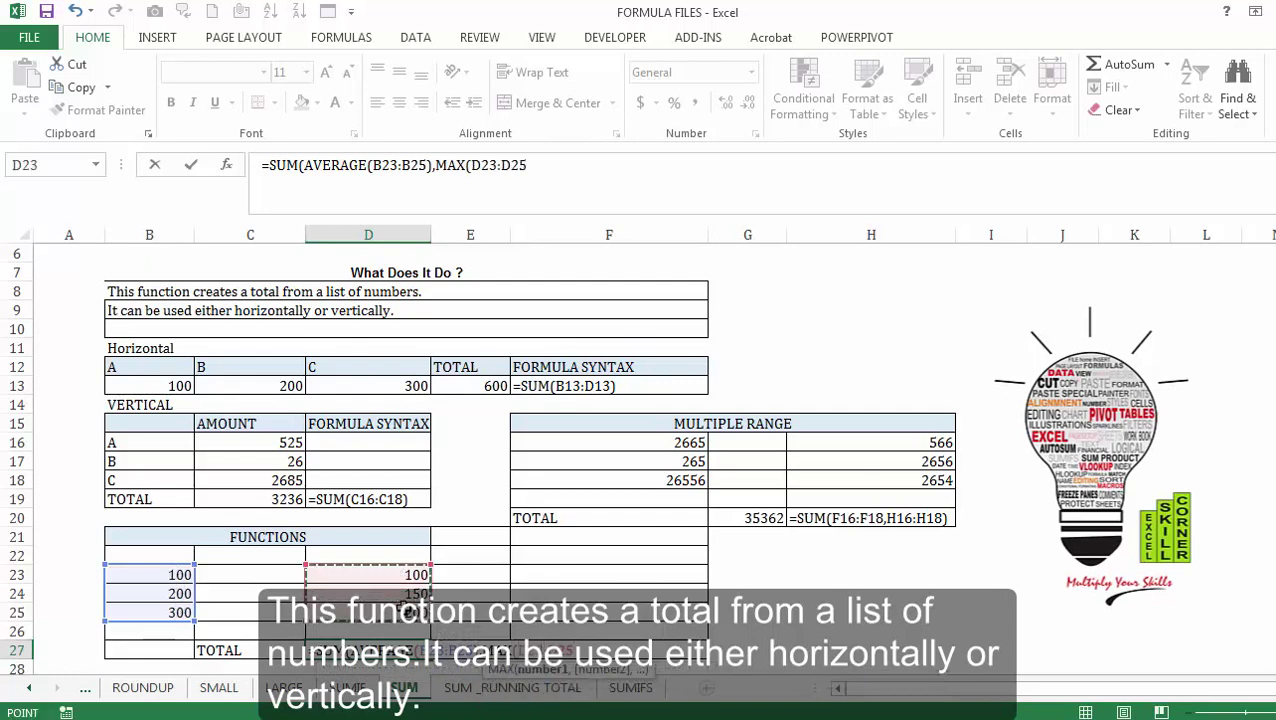
text())
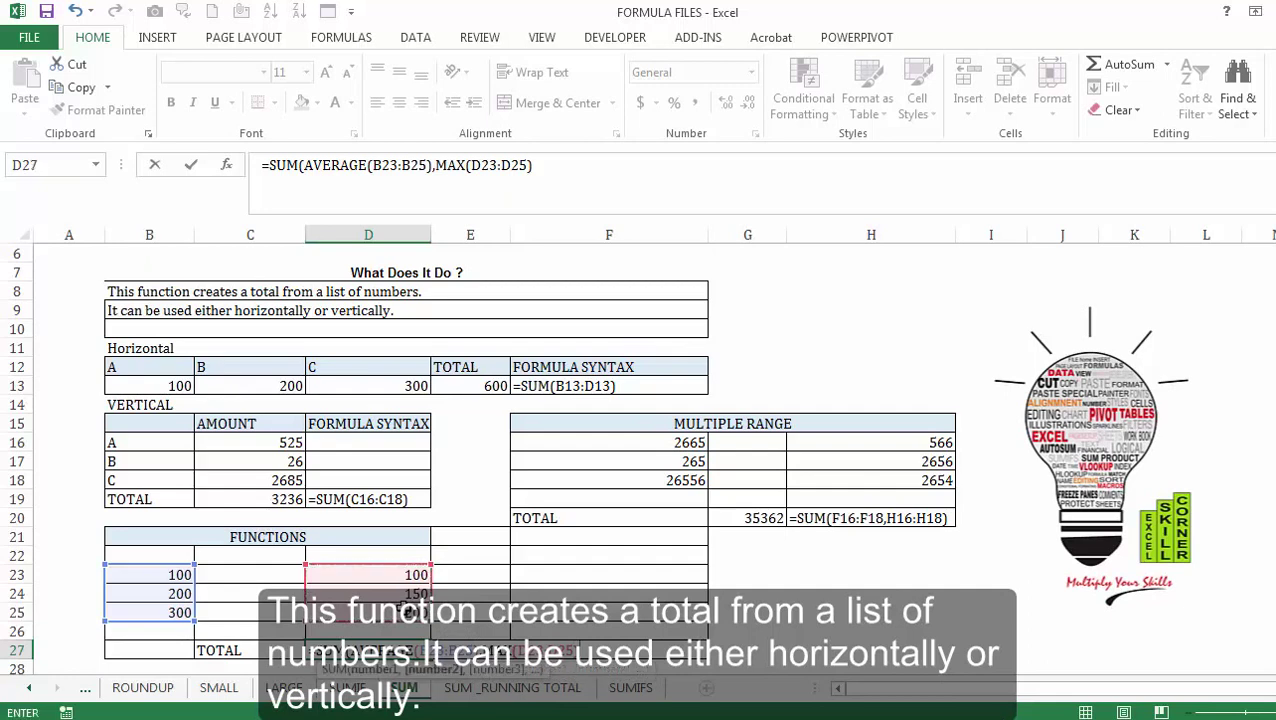
key(Return)
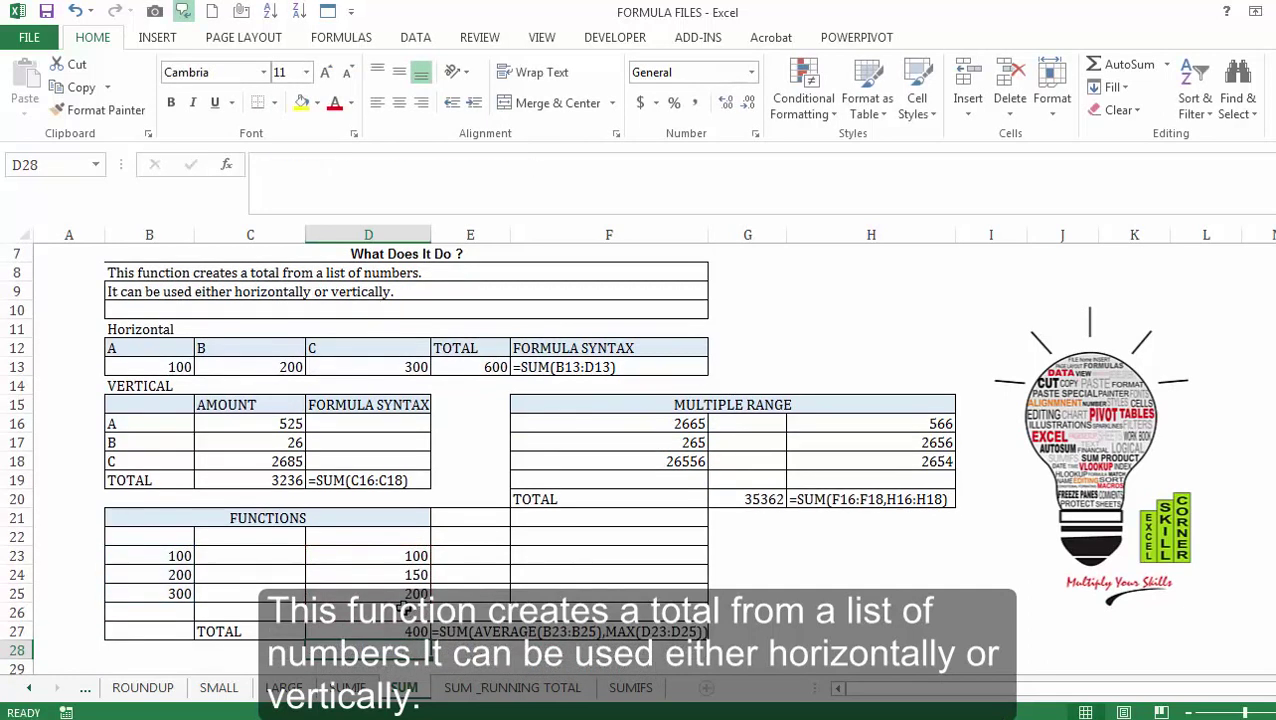
Review the D27 formula and check the B23:B25 and D23:D25 values in the status bar.
key(Up)
key(Down)
key(Up)
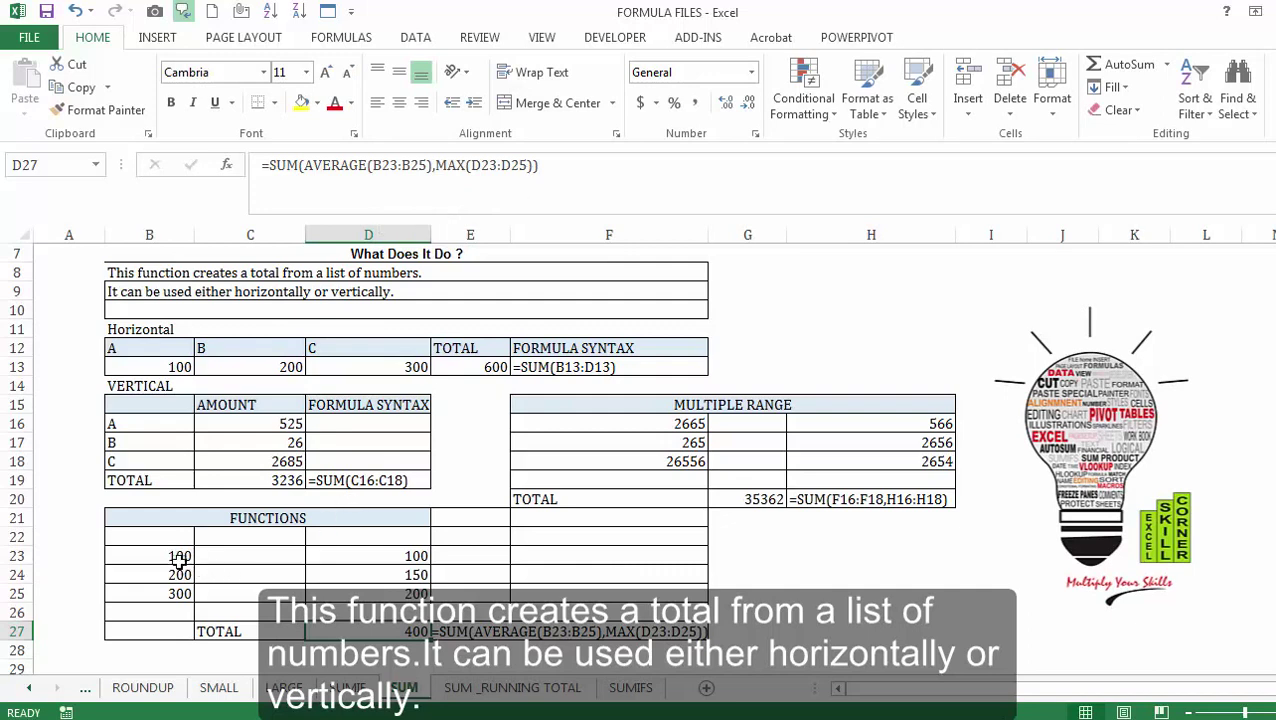
drag(178, 555, 178, 590)
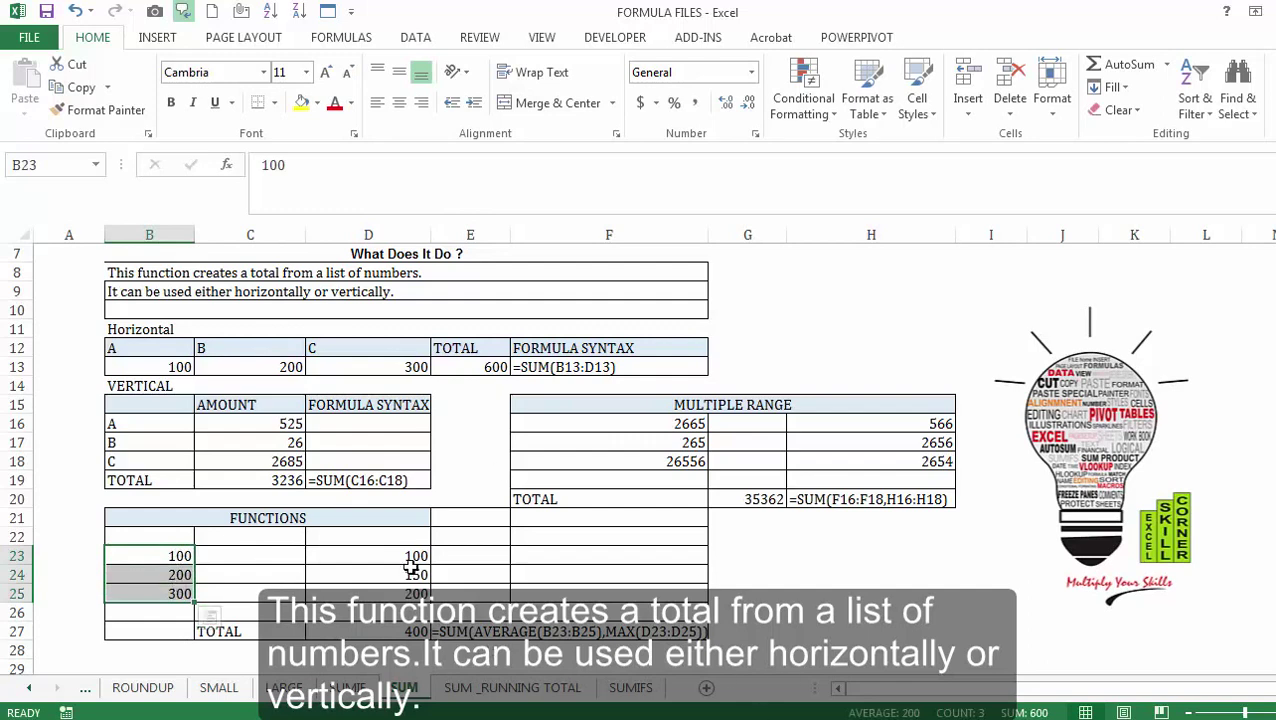
drag(412, 555, 410, 588)
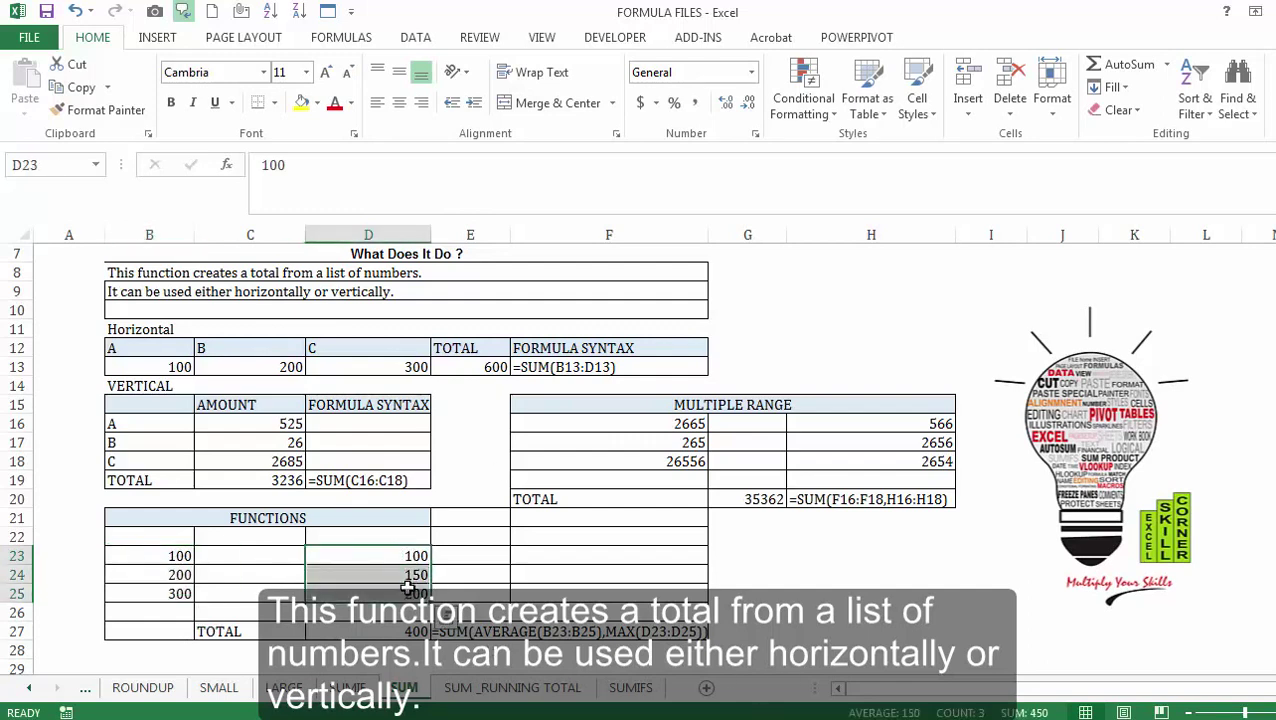
click(413, 594)
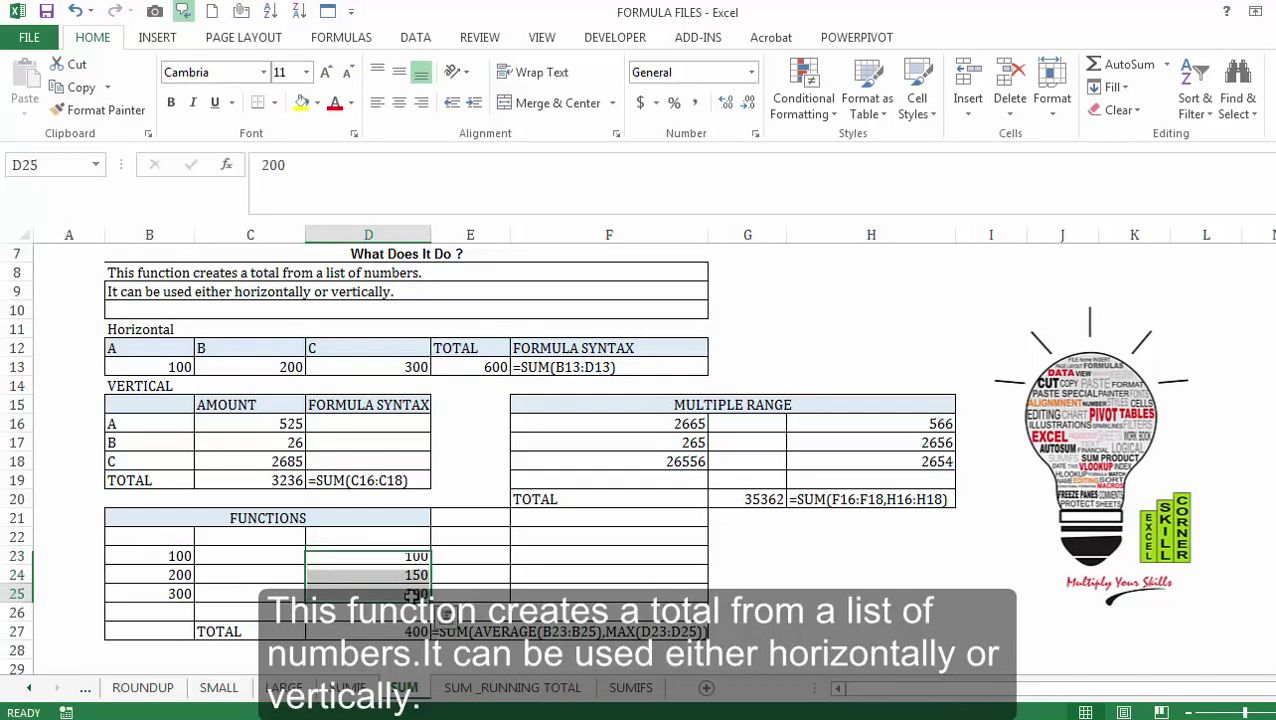
click(825, 570)
key(Down)
key(Down)
key(Down)
key(Down)
key(Down)
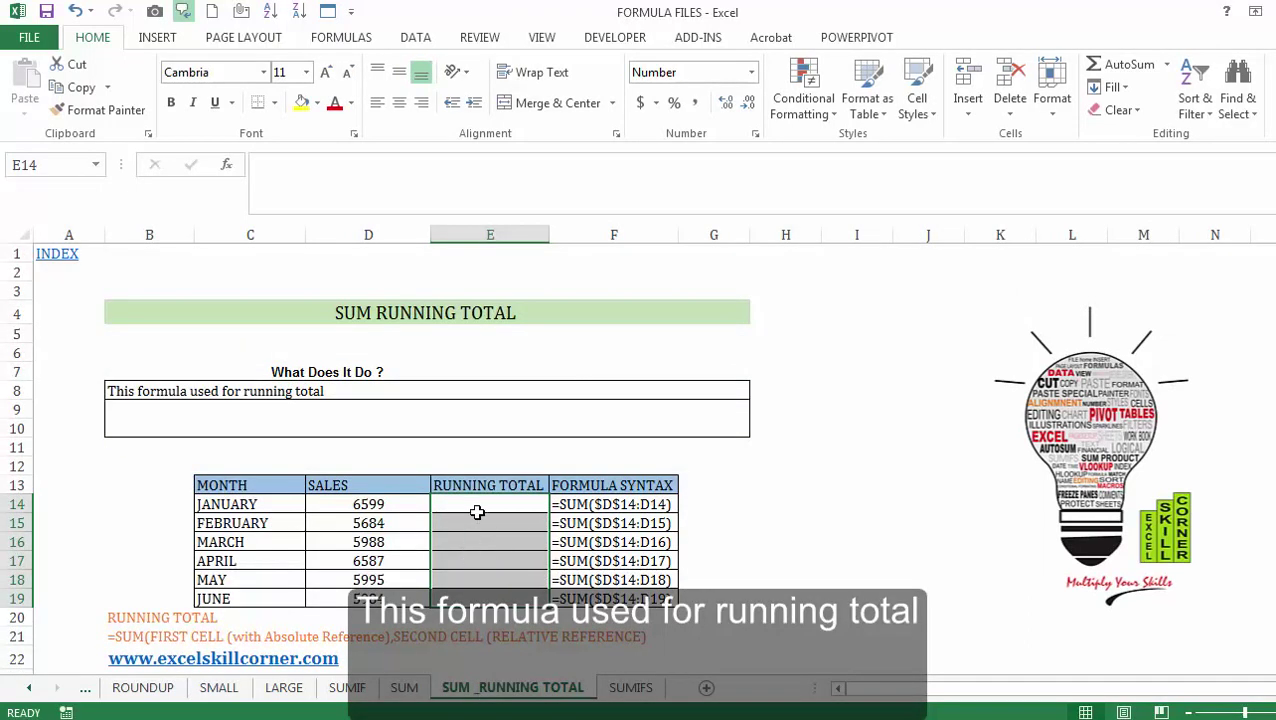
Enter =SUM($D$14:D14) in E14 so January's running total shows 6599.
click(481, 505)
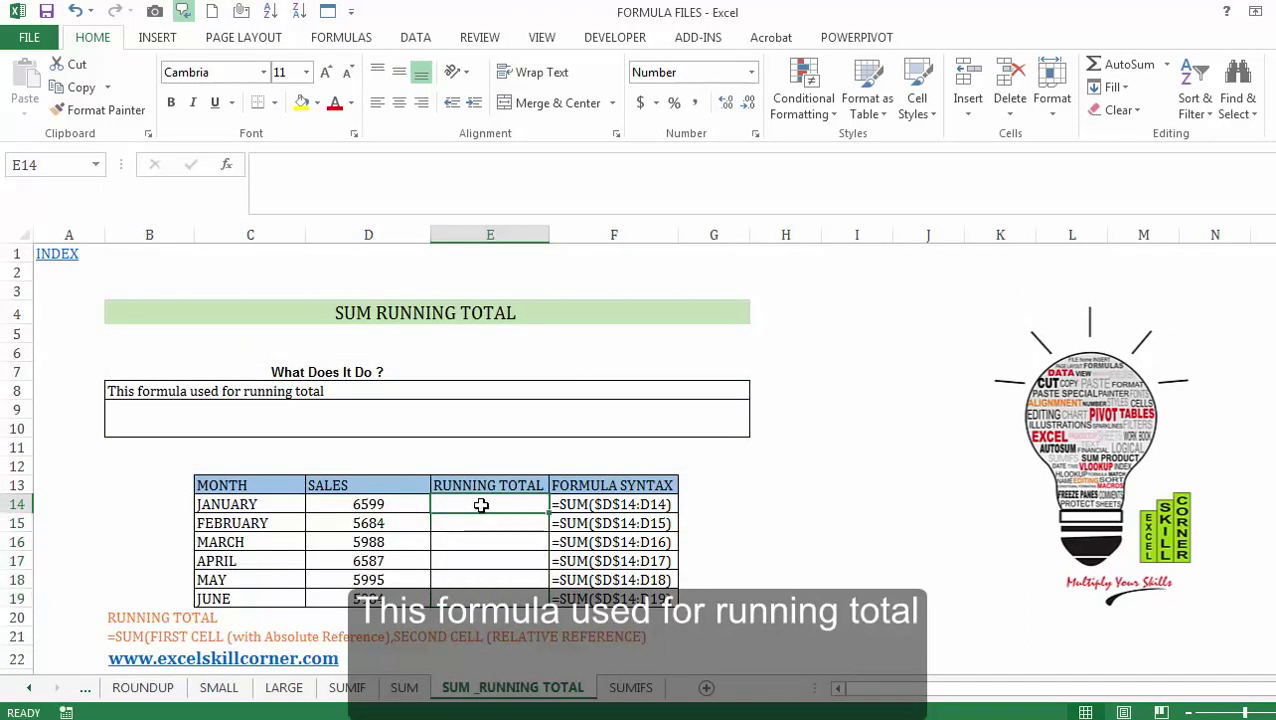
text(=SUM()
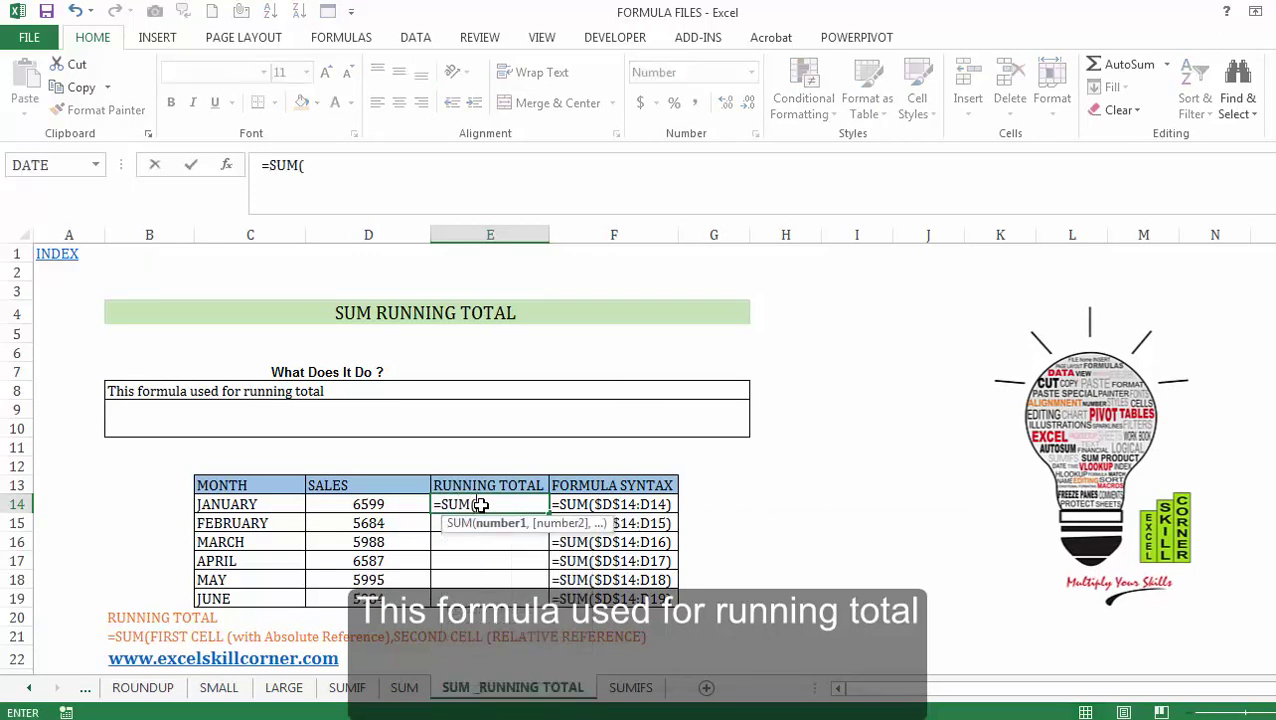
key(Left)
key(F8)
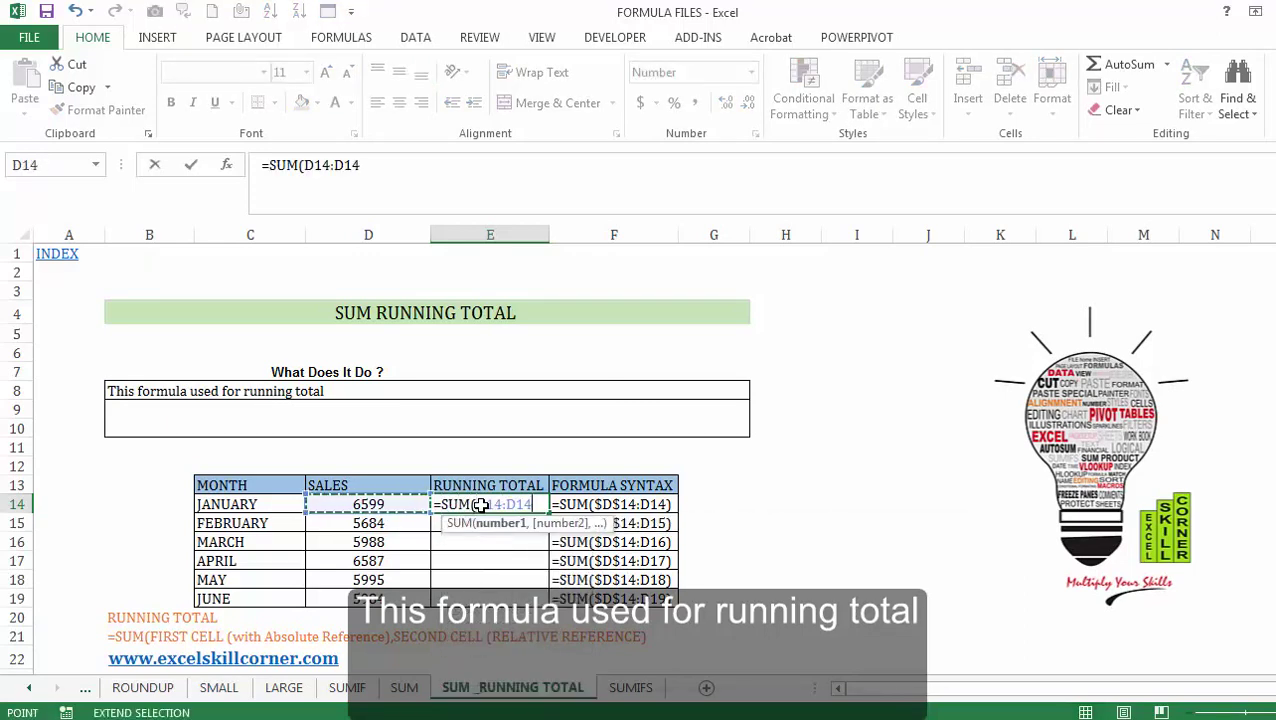
text())
click(490, 505)
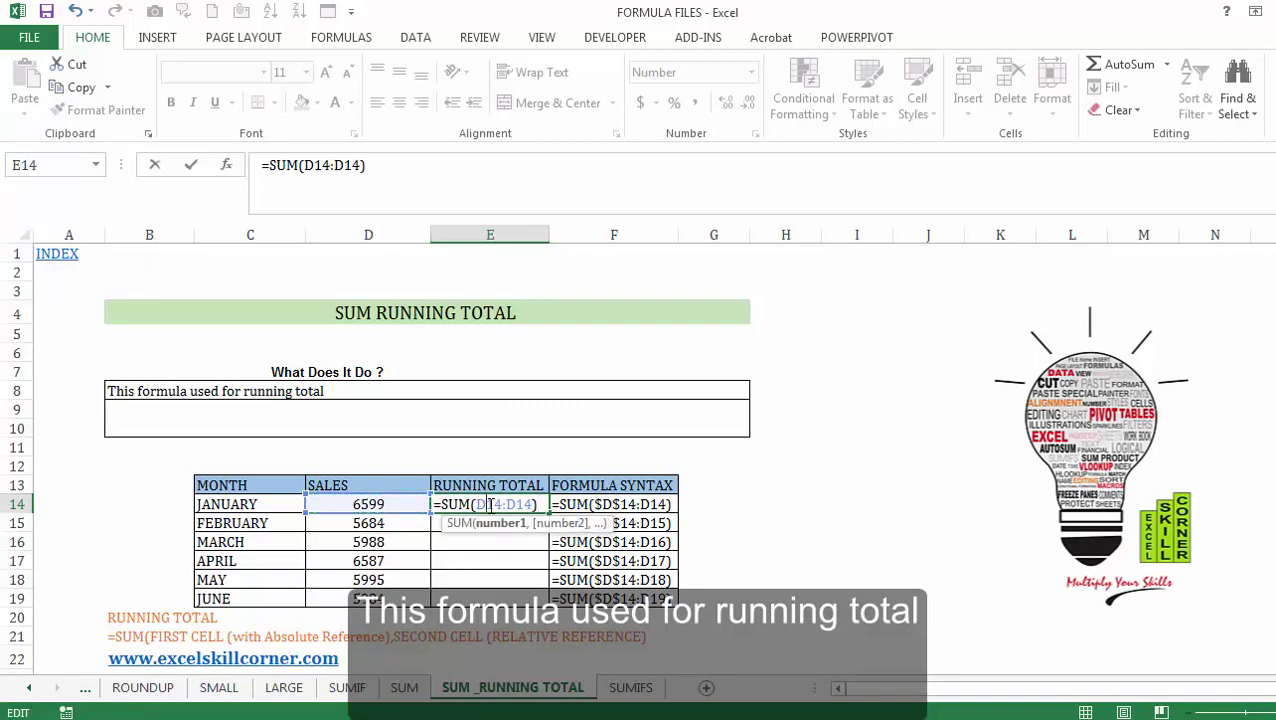
key(F4)
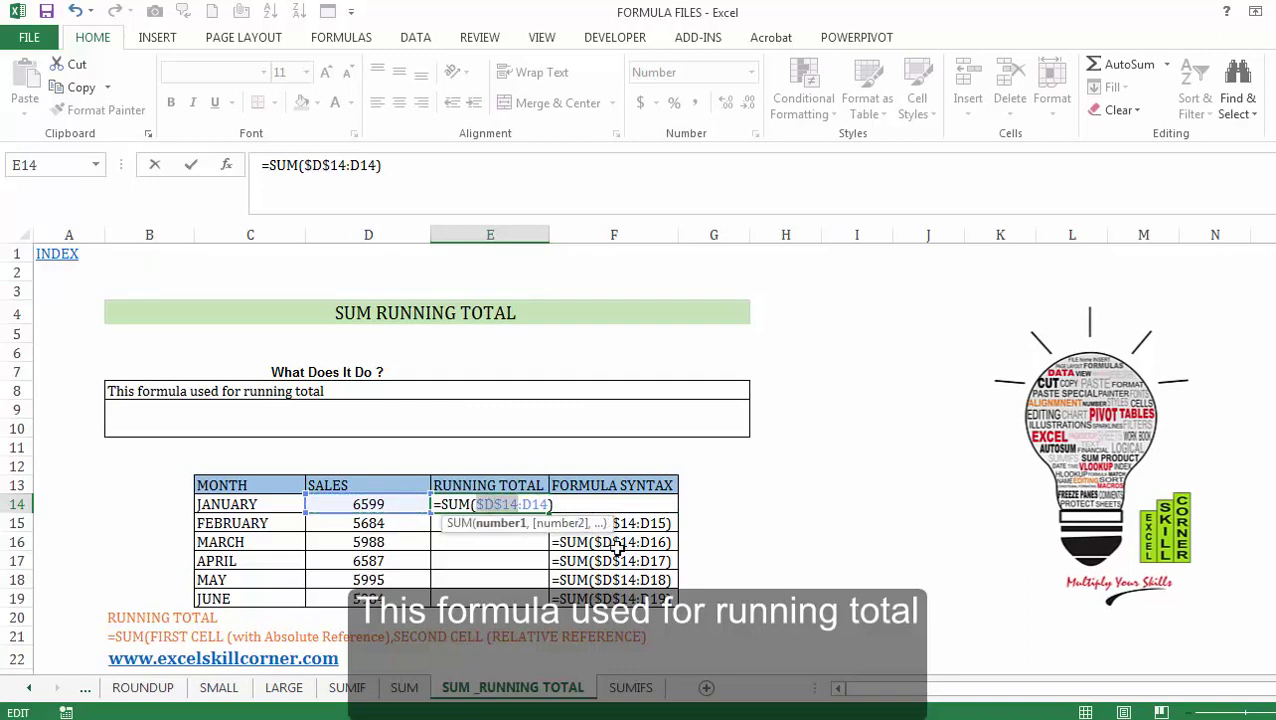
key(Return)
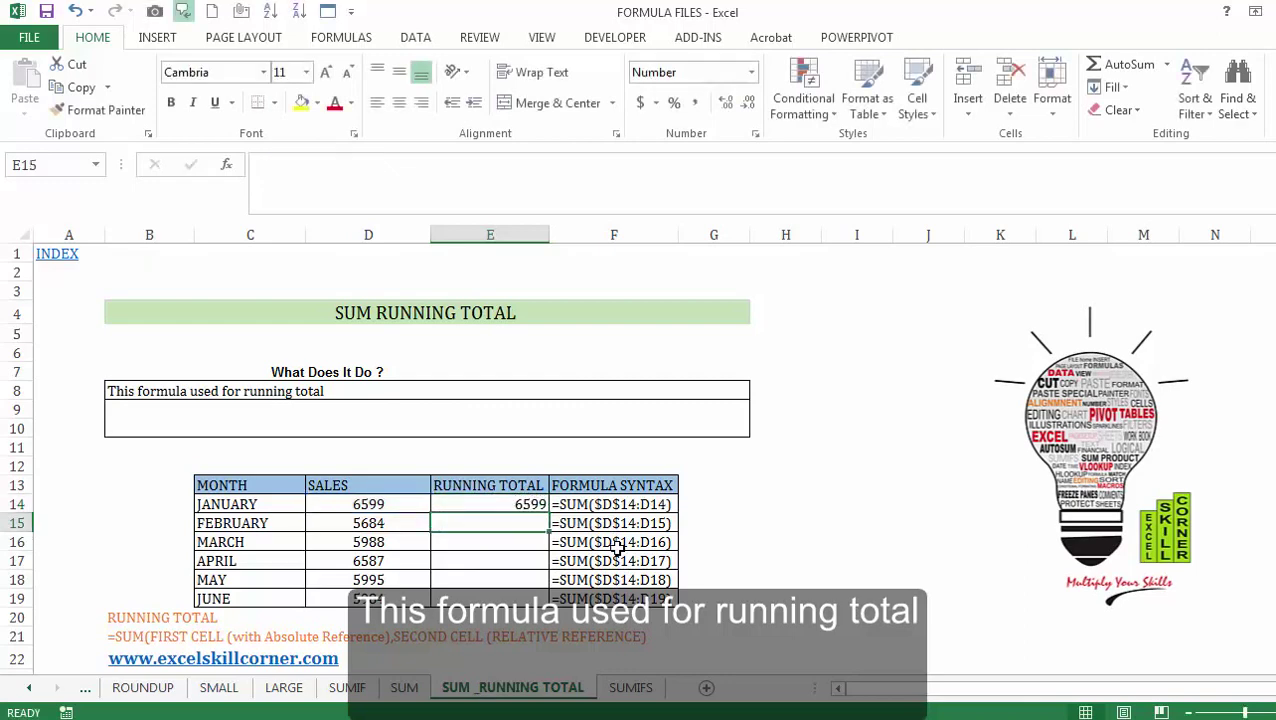
click(538, 505)
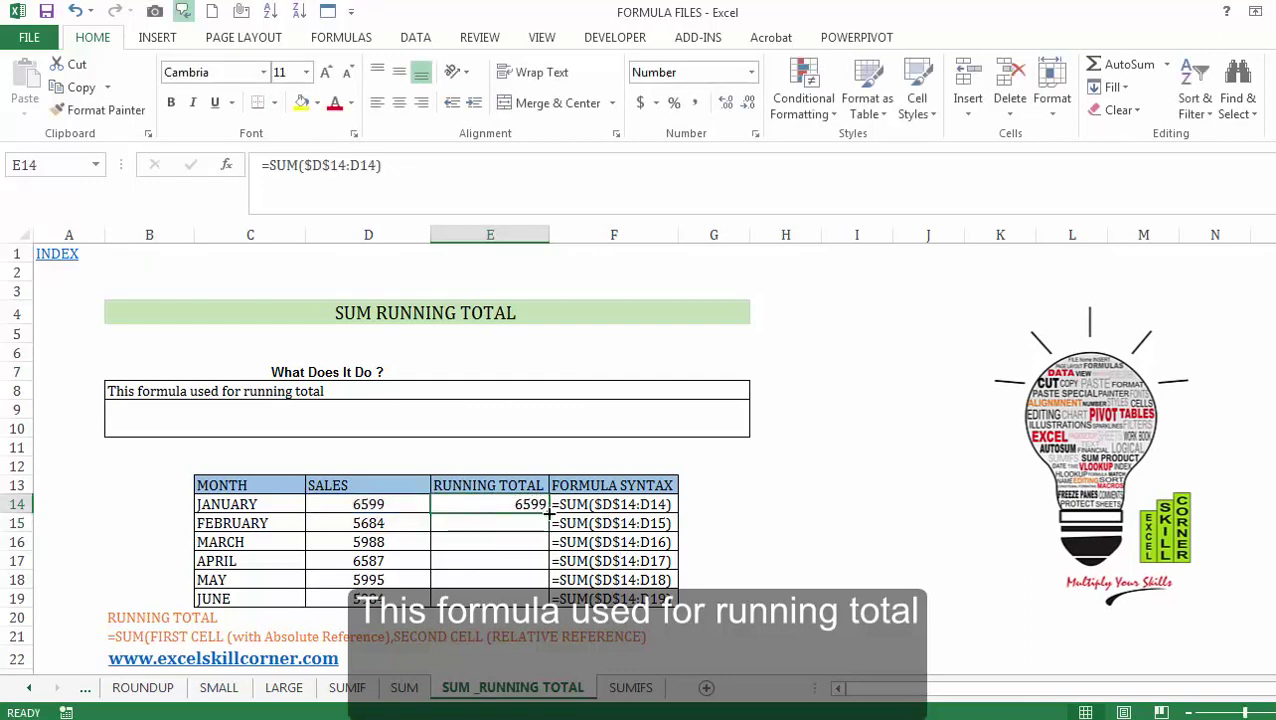
Fill the running-total formula down and clear the extra cells below June.
drag(548, 513, 545, 662)
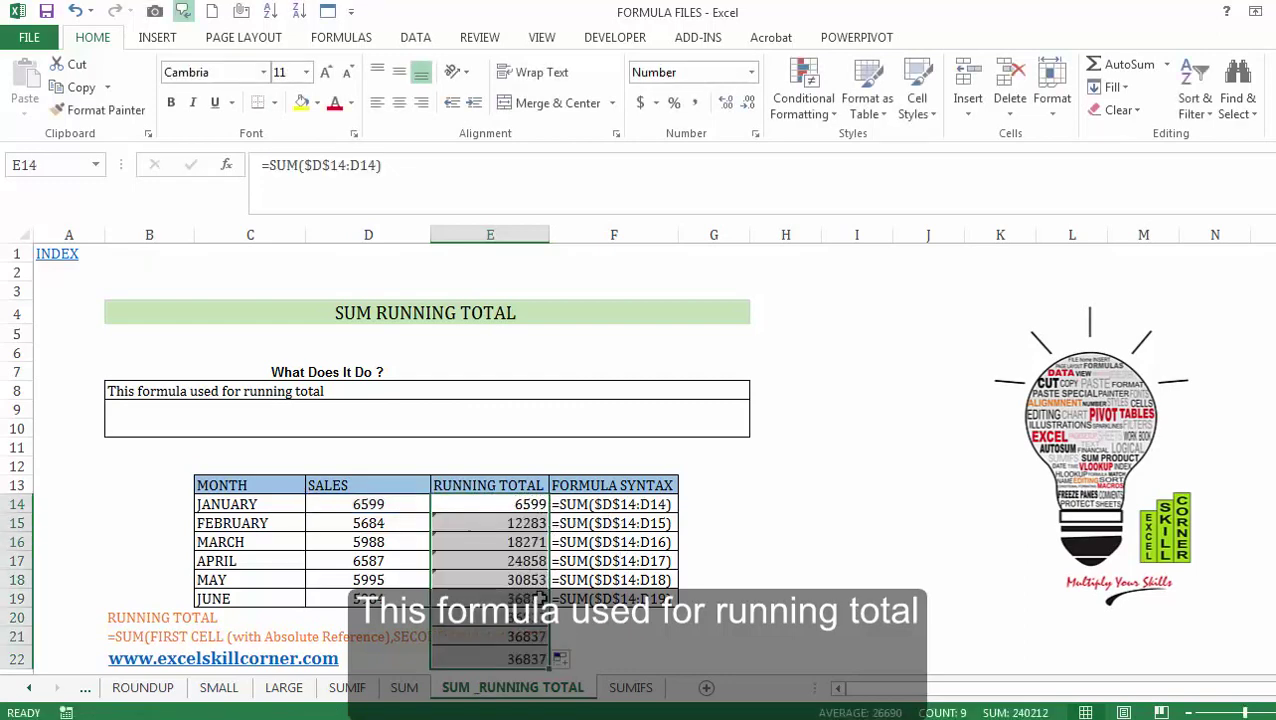
drag(528, 617, 528, 645)
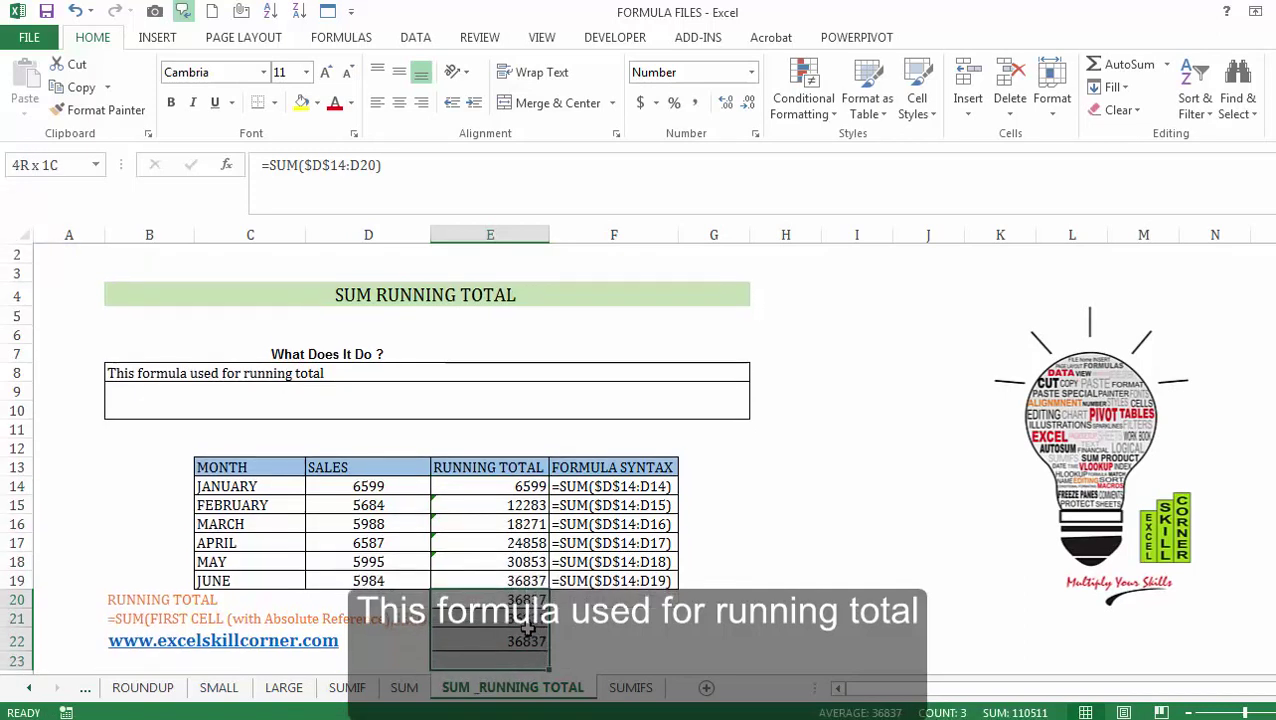
key(Delete)
Review the January, May and February formulas to confirm the fixed $D$14 starting reference.
key(Up)
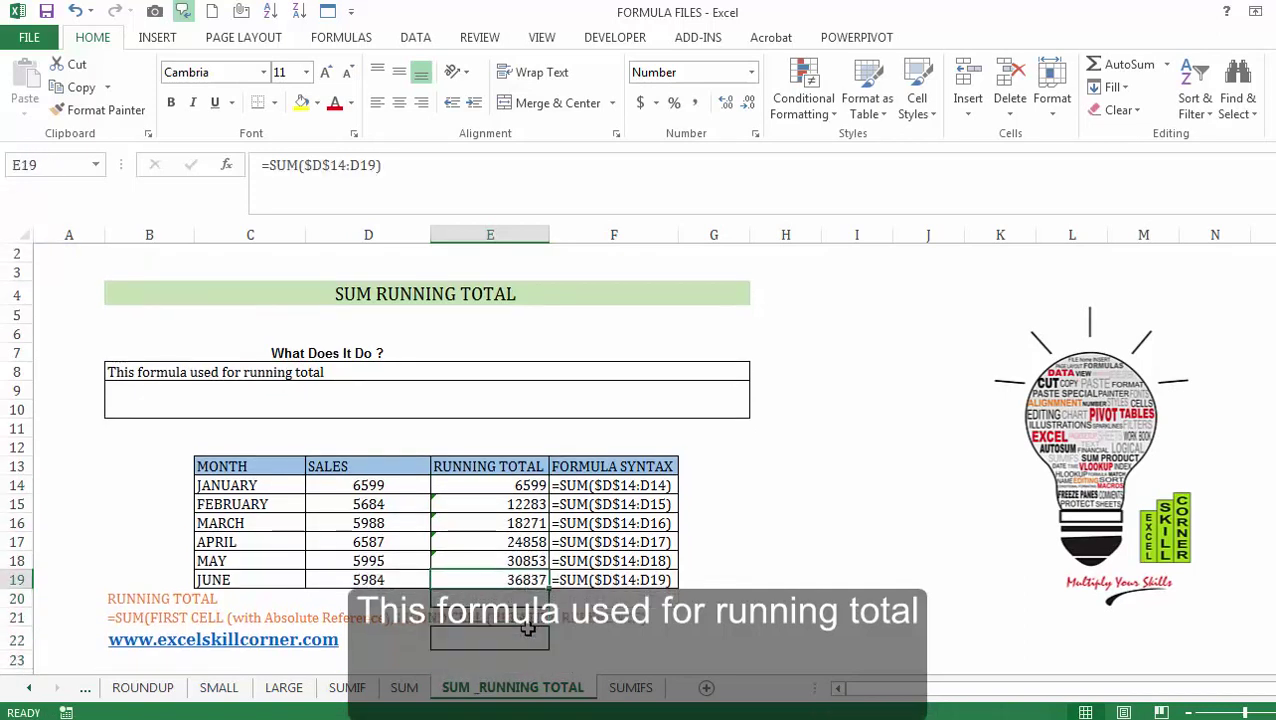
key(Left)
key(Right)
key(Up)
key(Up)
key(Up)
key(Up)
key(Up)
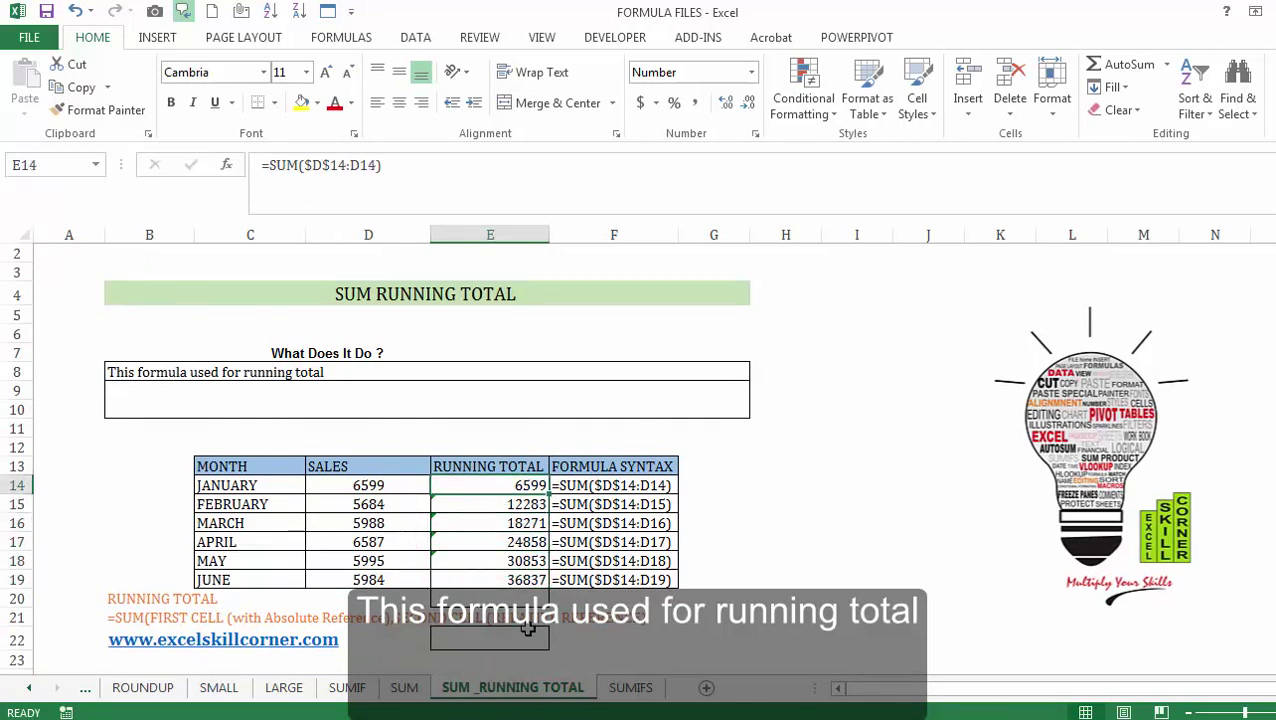
key(Down)
key(Down)
key(Down)
key(Down)
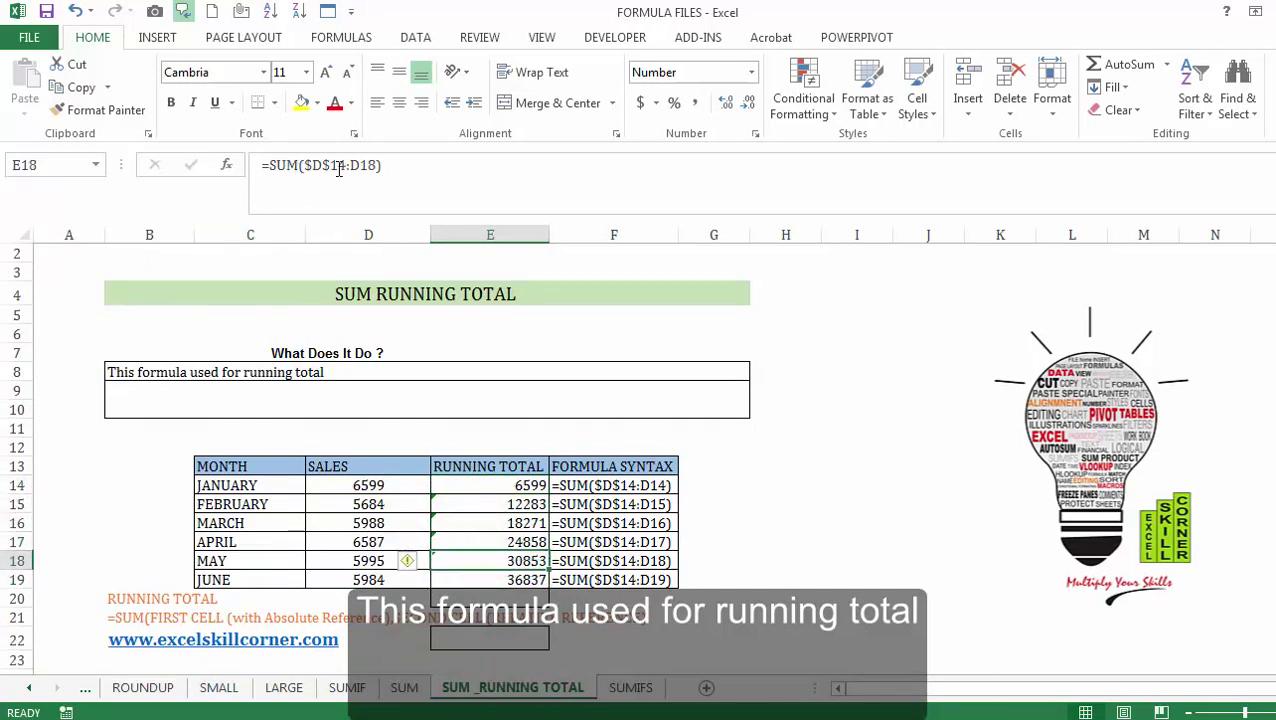
drag(345, 164, 301, 164)
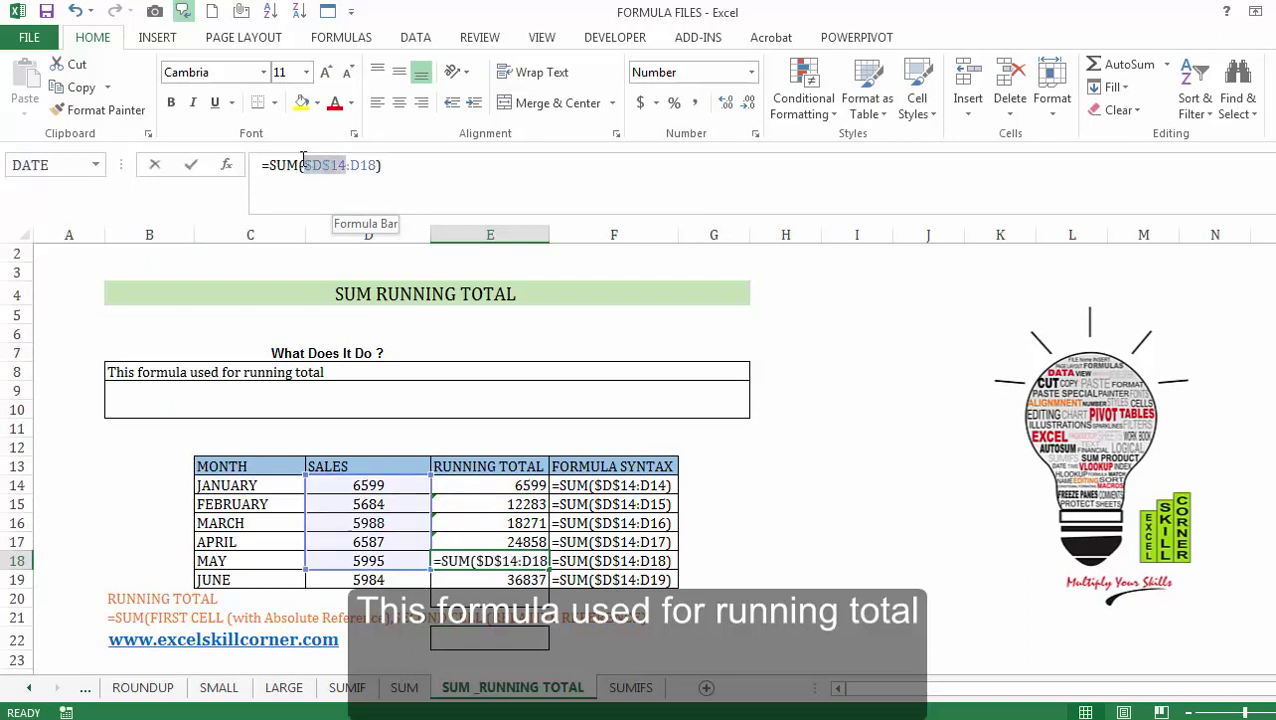
key(Escape)
click(652, 496)
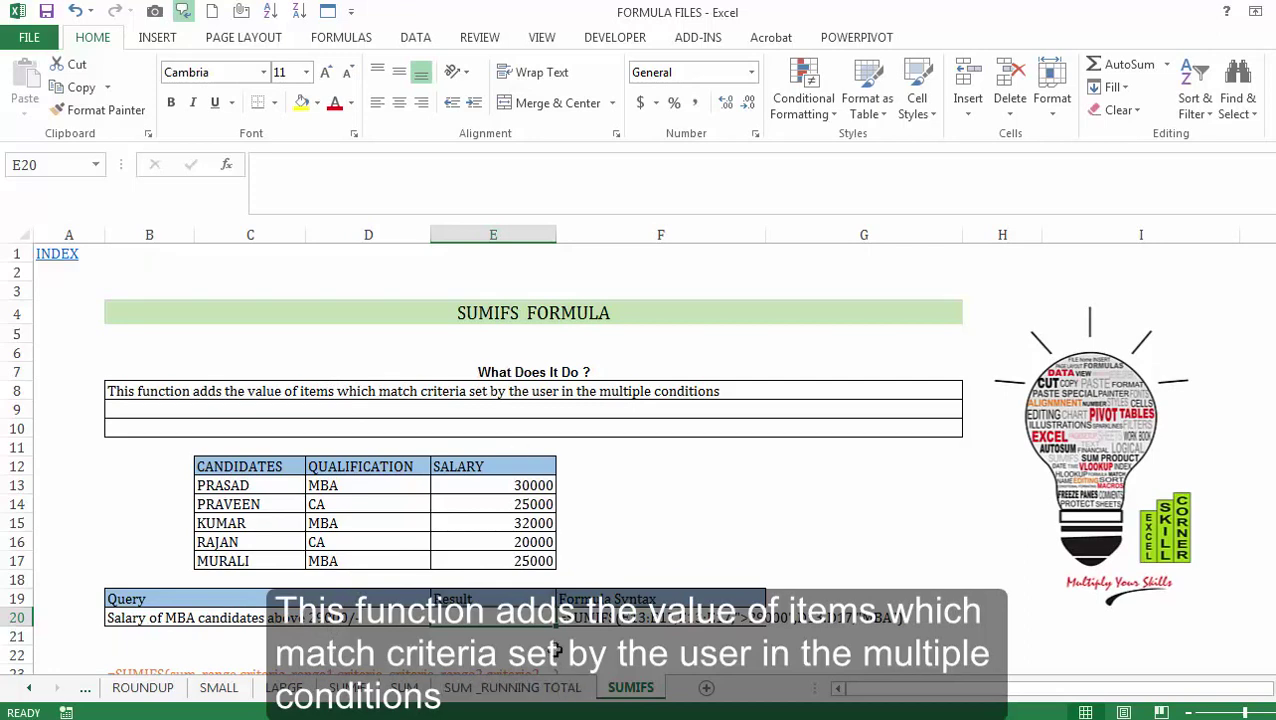
Build a SUMIFS in E20 summing salaries E13:E17 where salary is >29000 and D13:D17 is "MBA".
text(=)
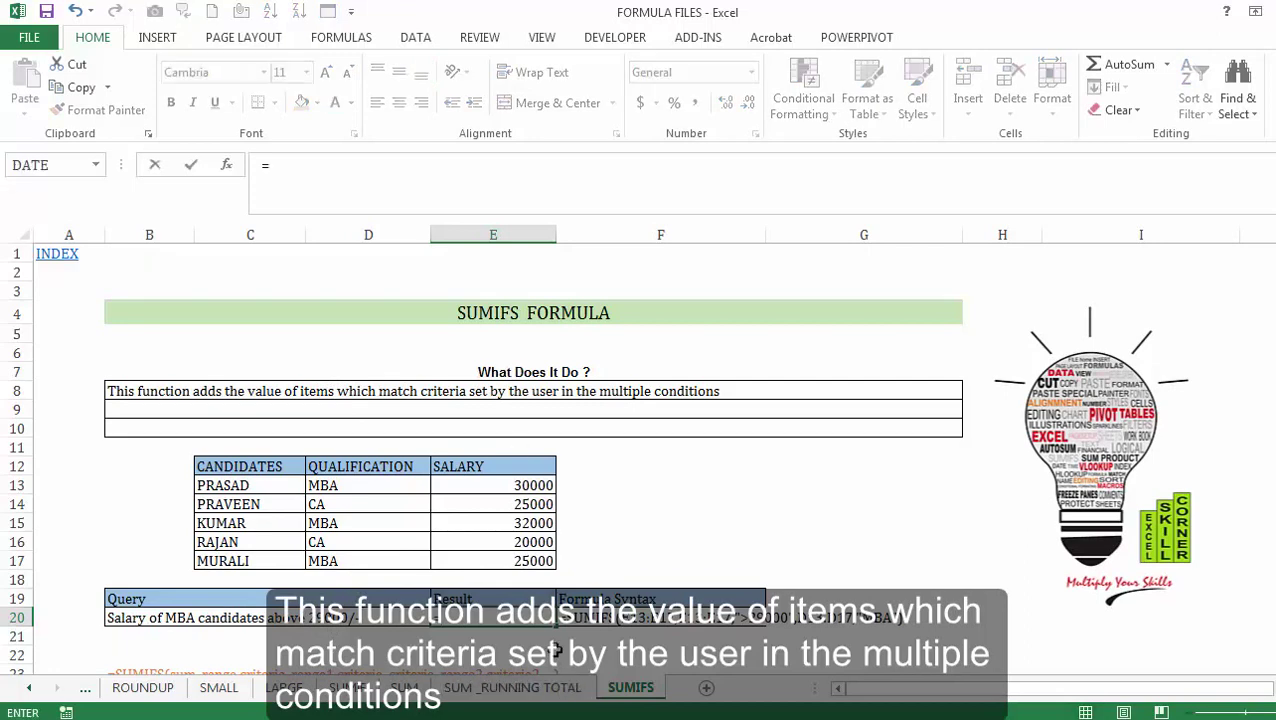
text(SUM)
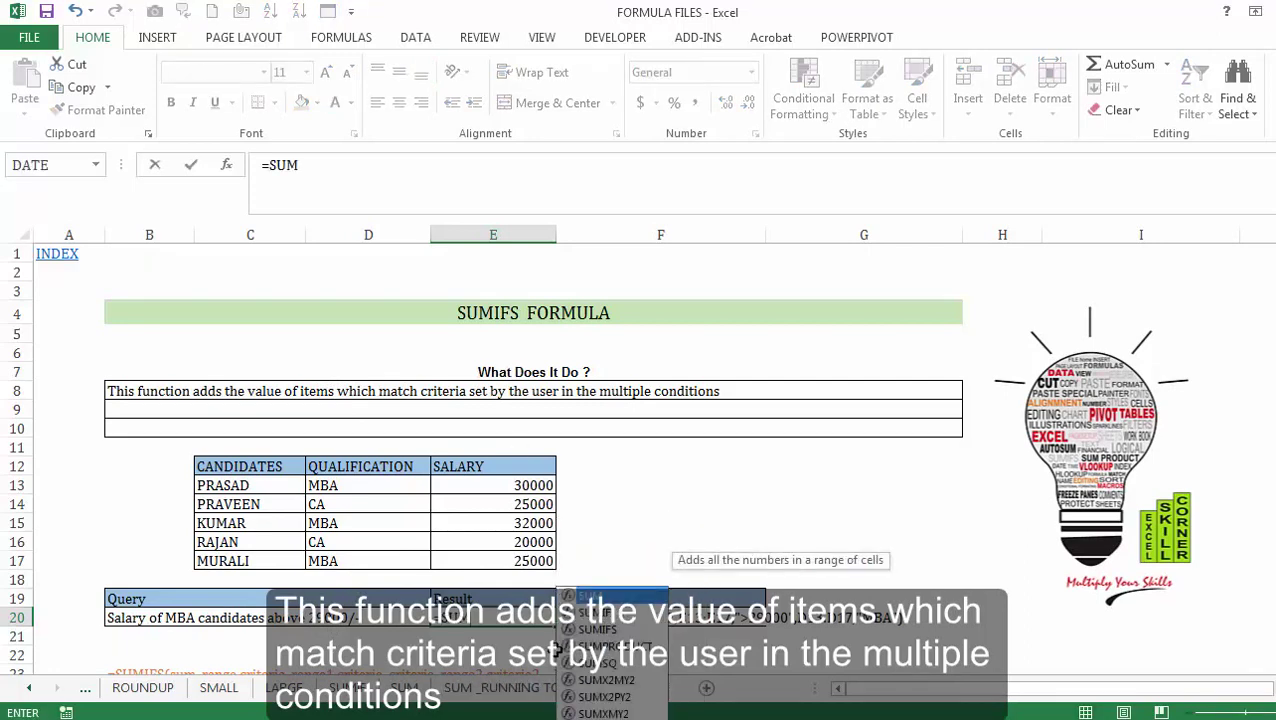
text(IF()
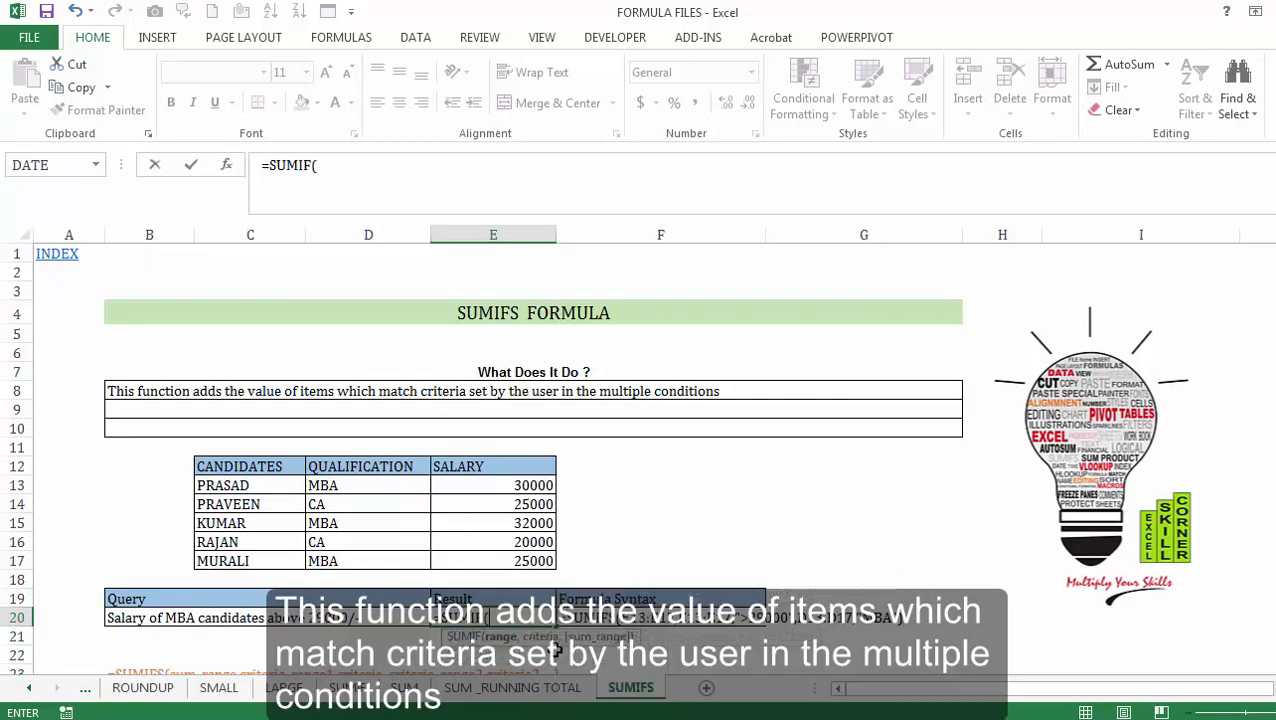
key(BackSpace)
text(S()
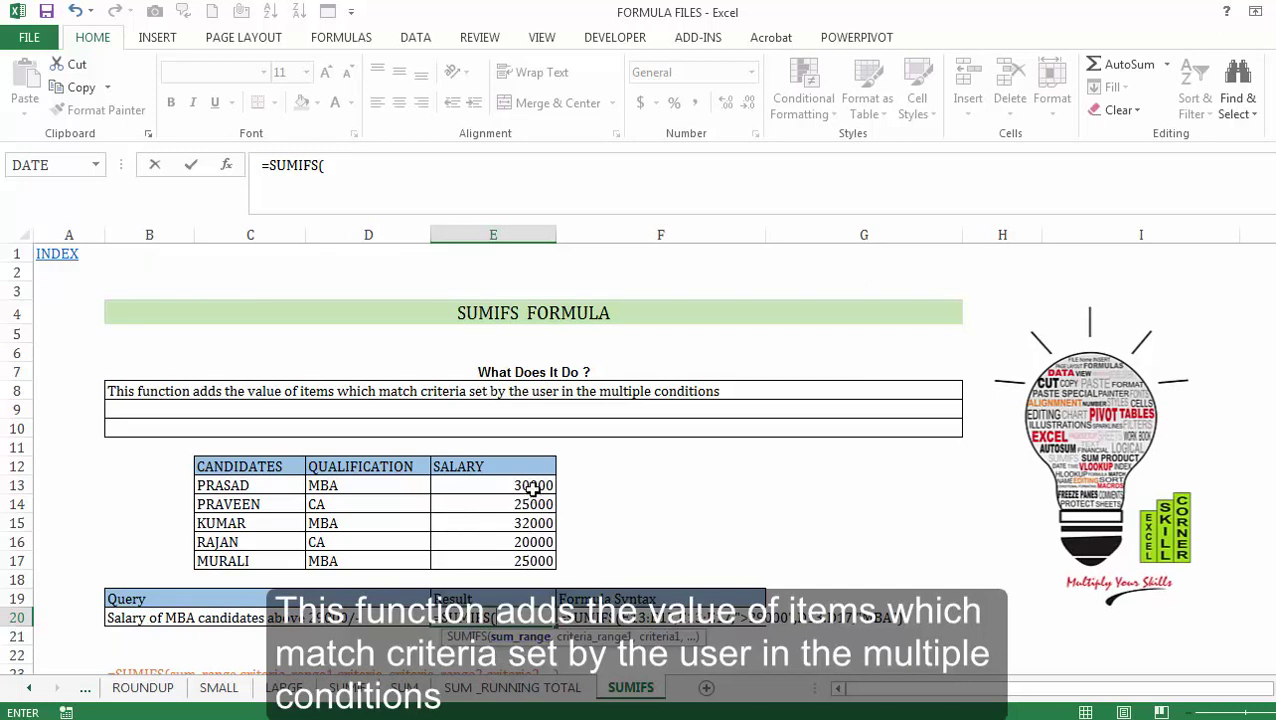
drag(533, 482, 533, 561)
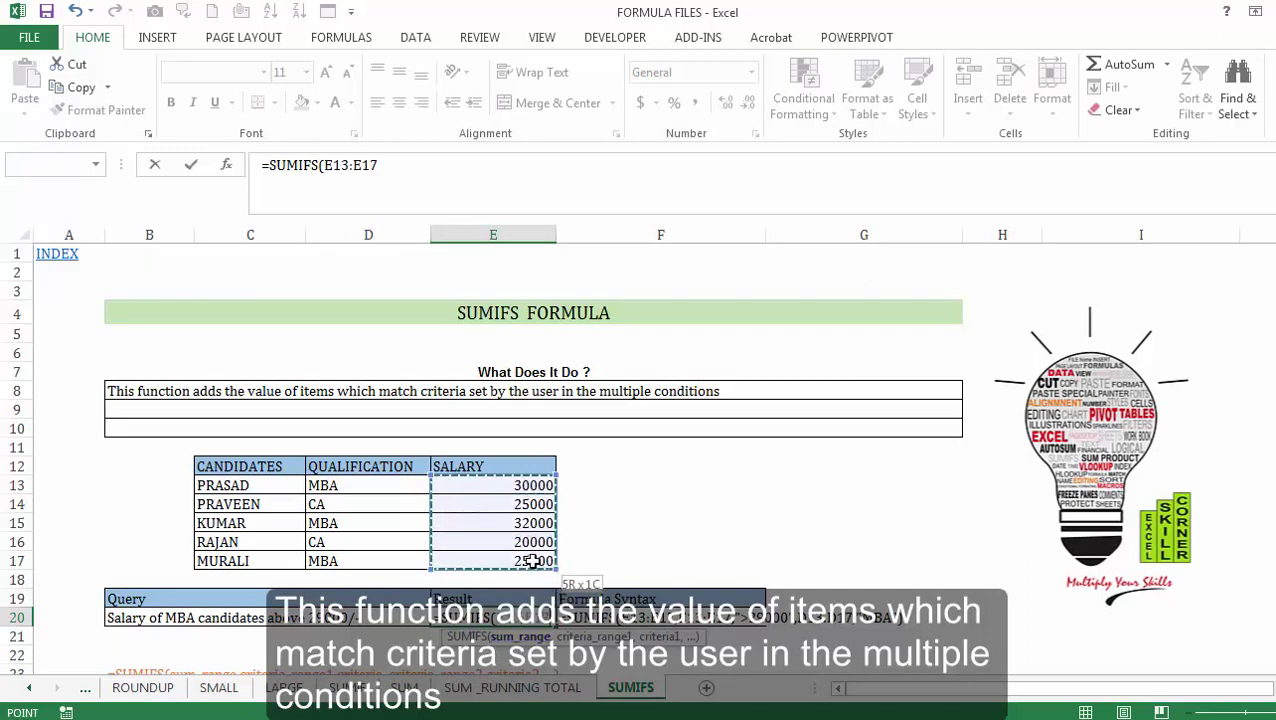
text(,)
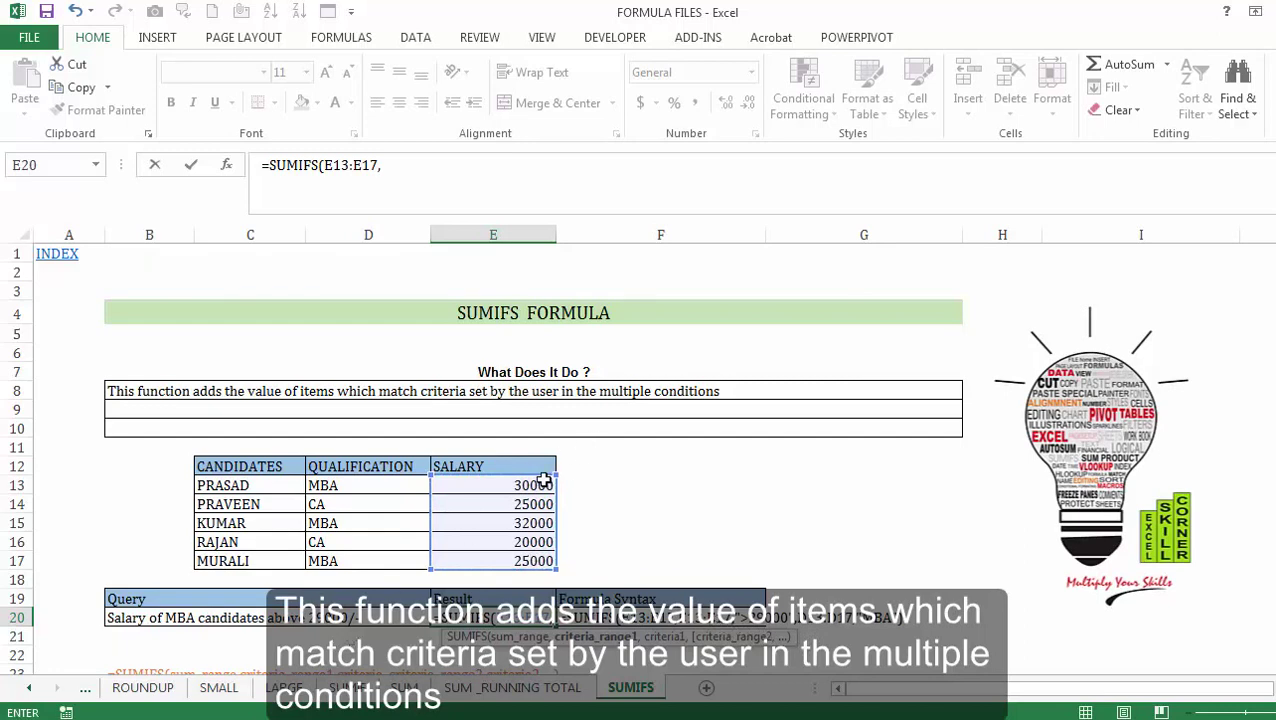
drag(544, 481, 553, 560)
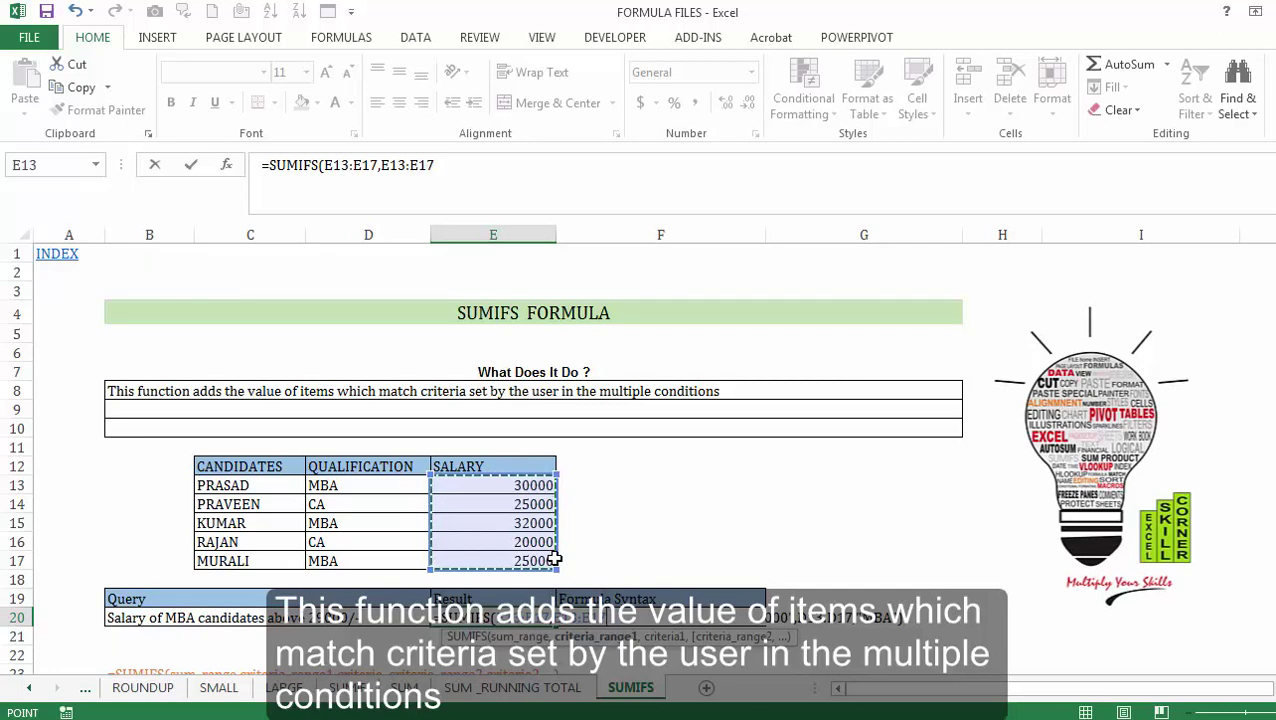
text(,">290)
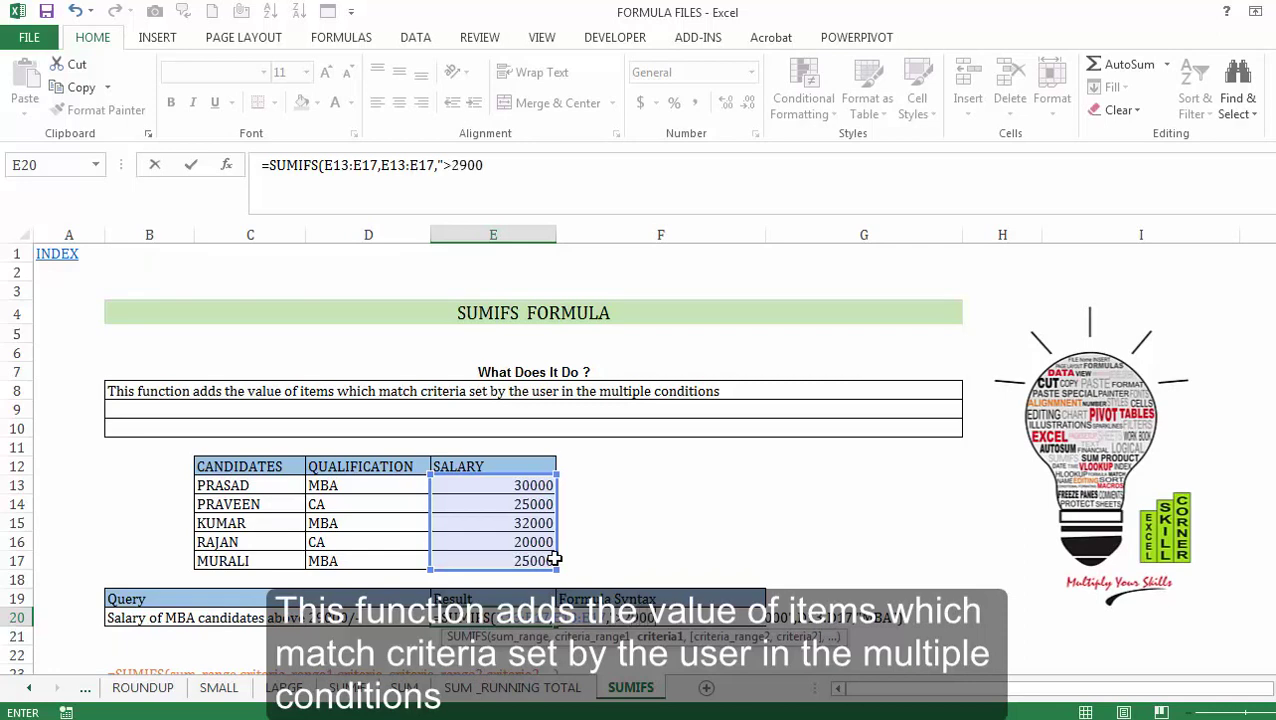
text(0)
text(,)
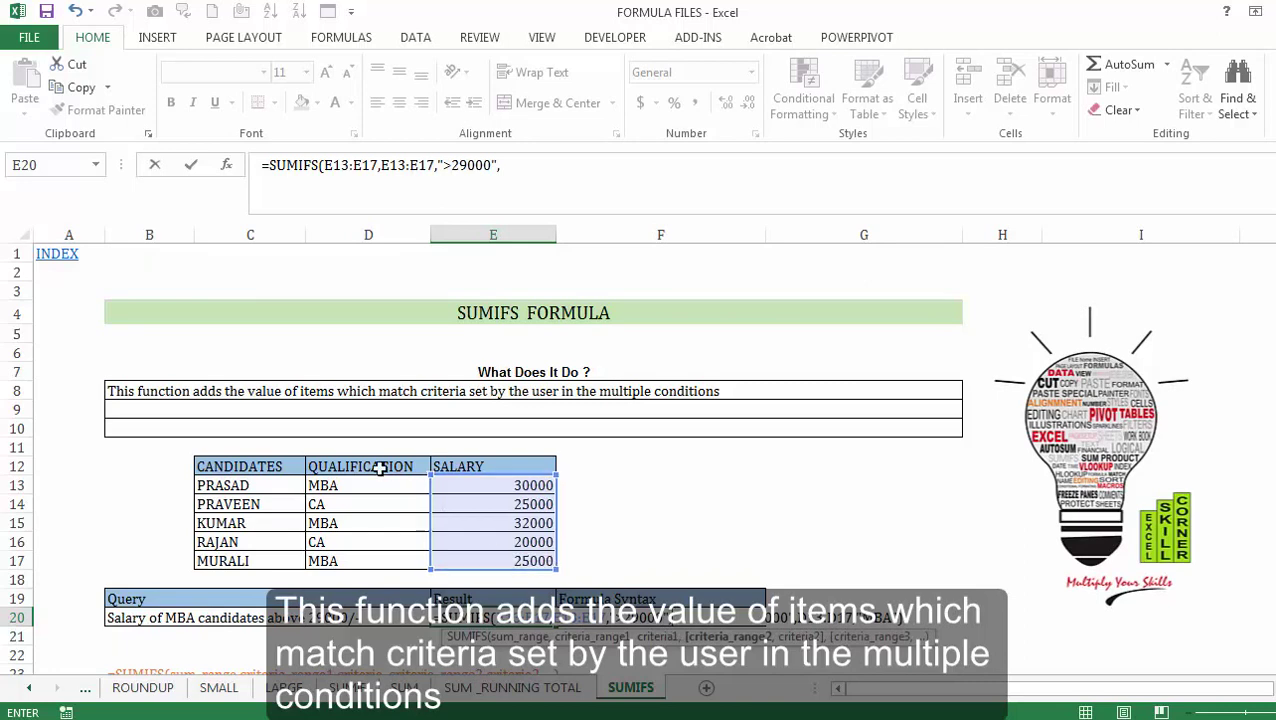
drag(370, 527, 385, 560)
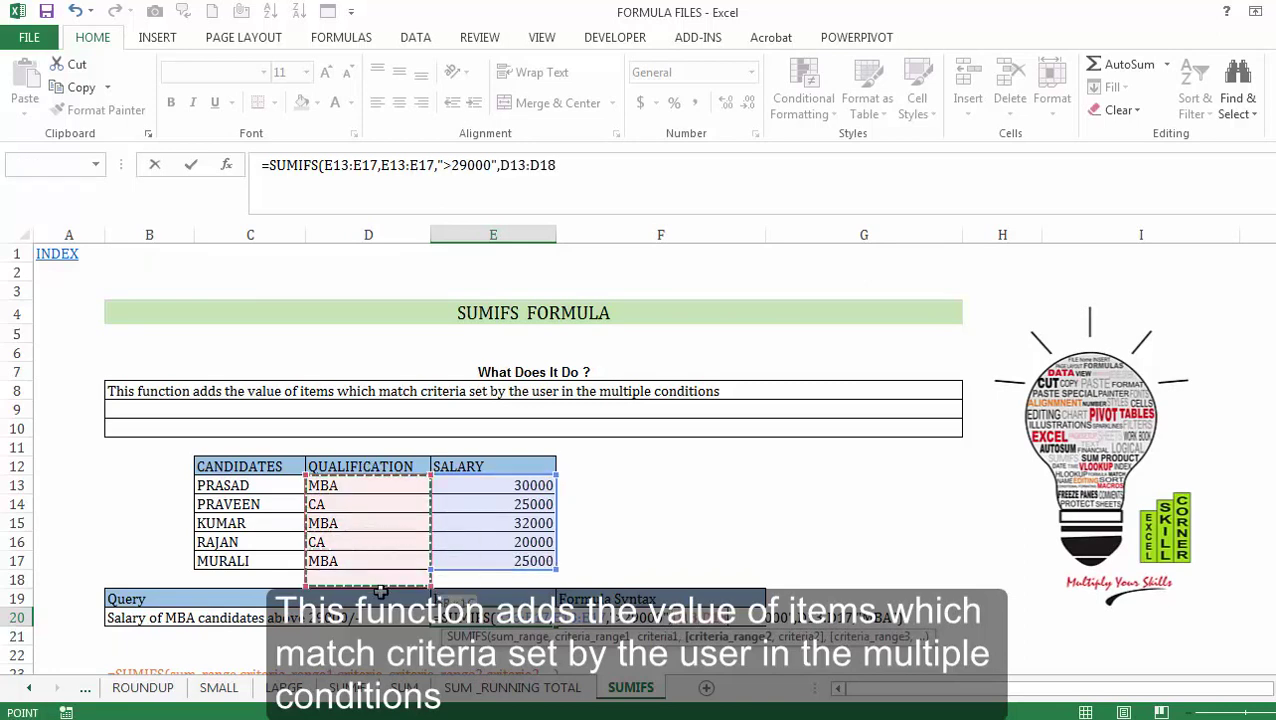
text(,")
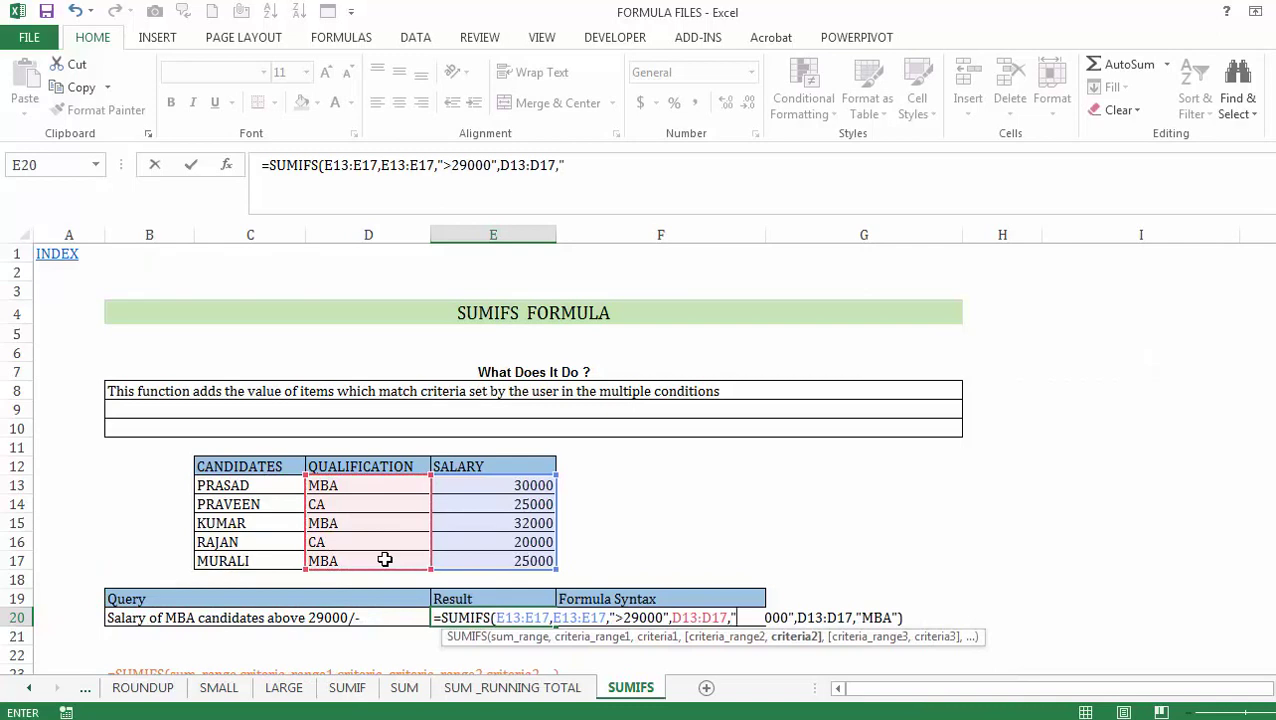
text(MBA)
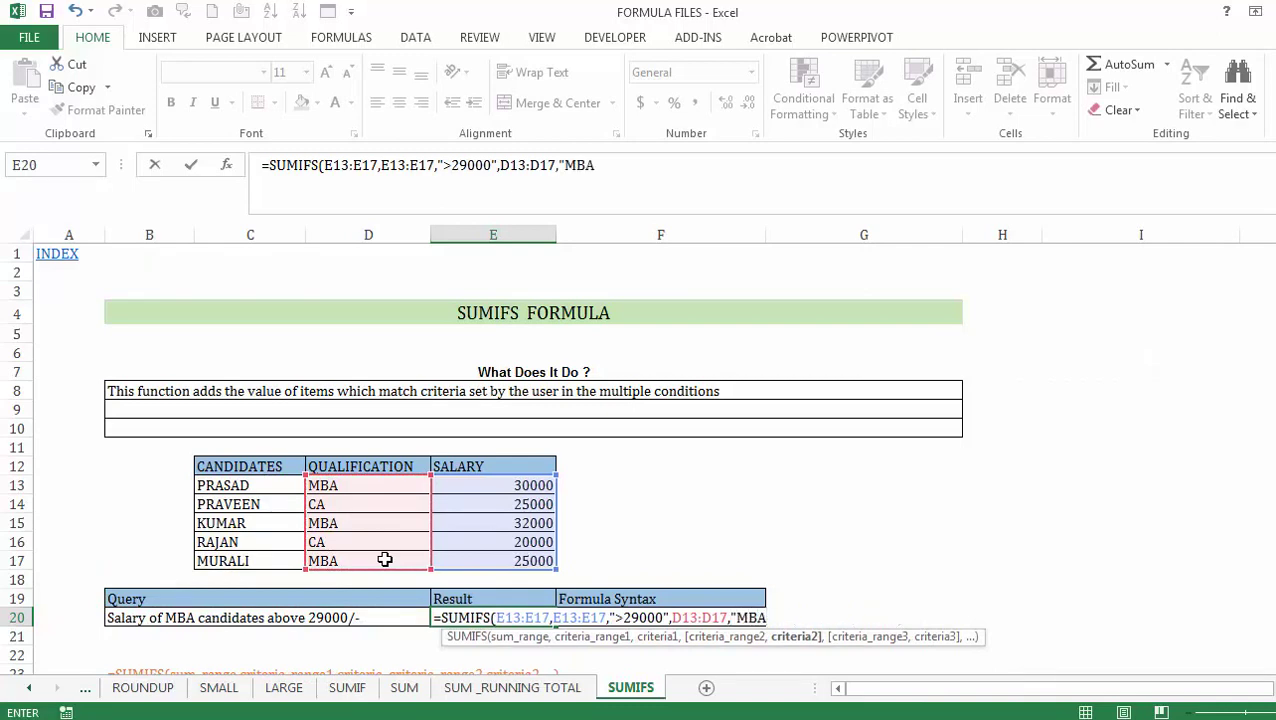
key(Return)
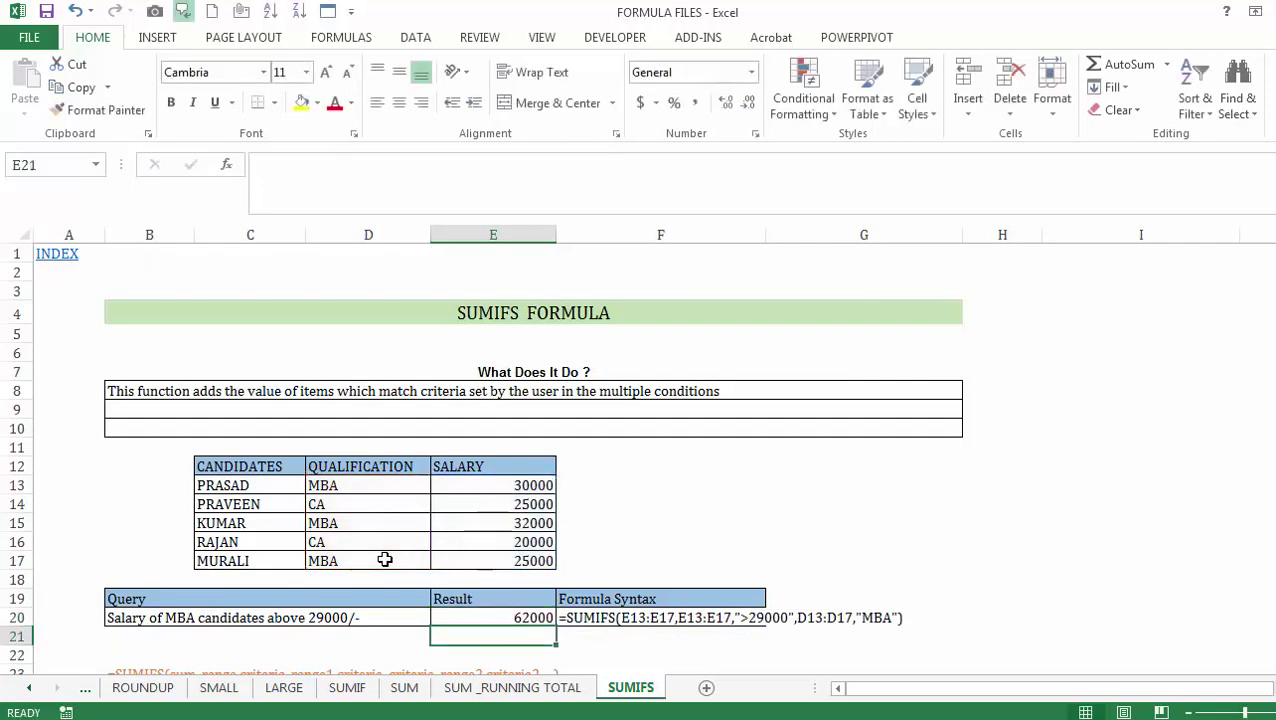
key(Up)
key(Up)
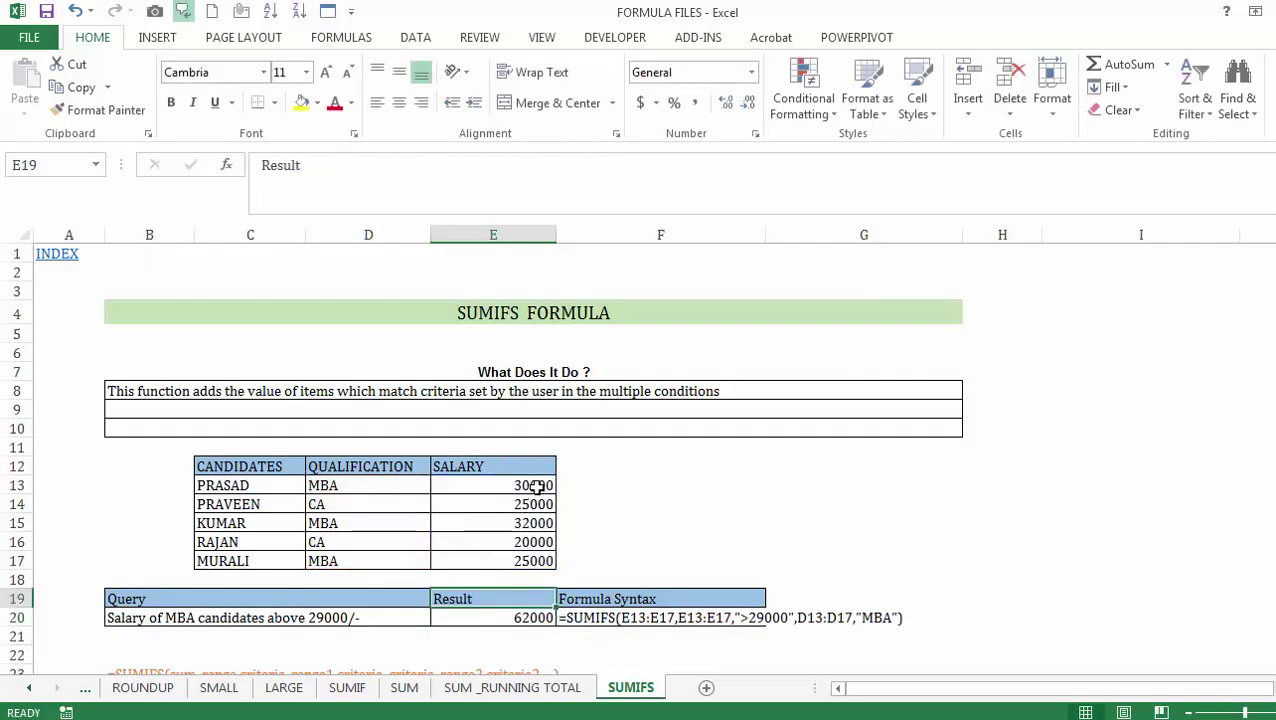
click(533, 486)
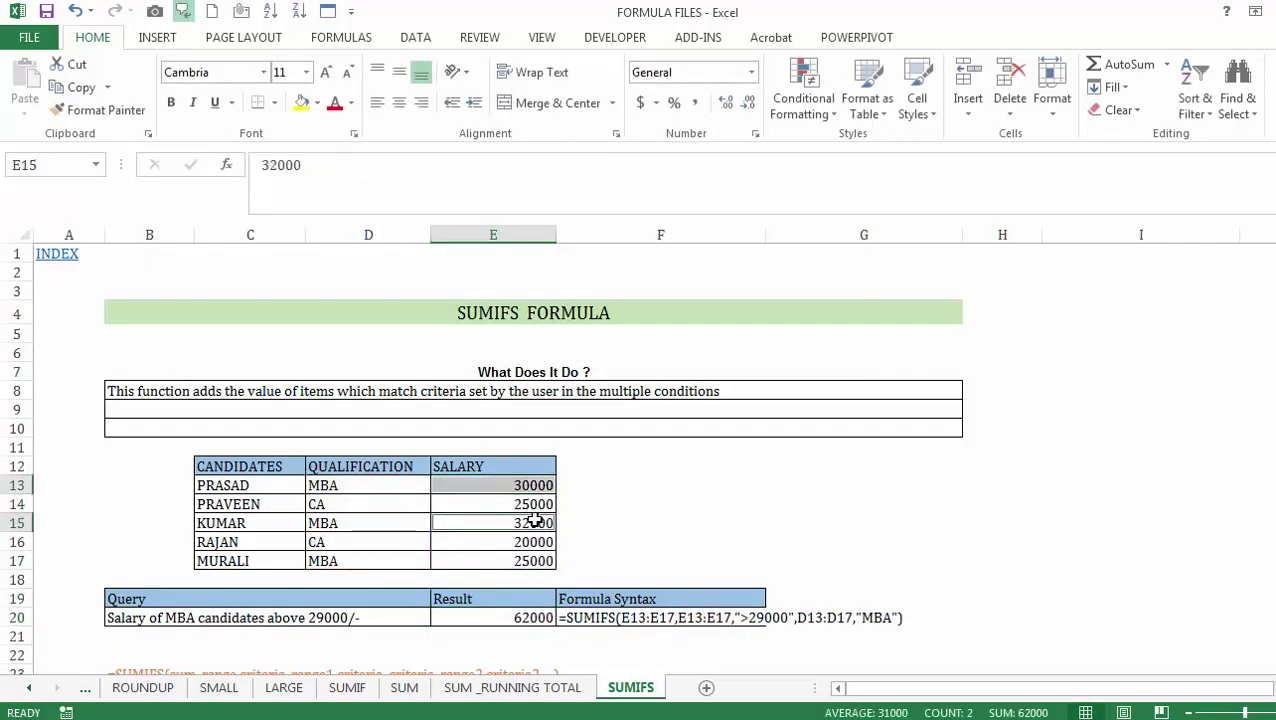
ctrl+click(530, 522)
click(703, 430)
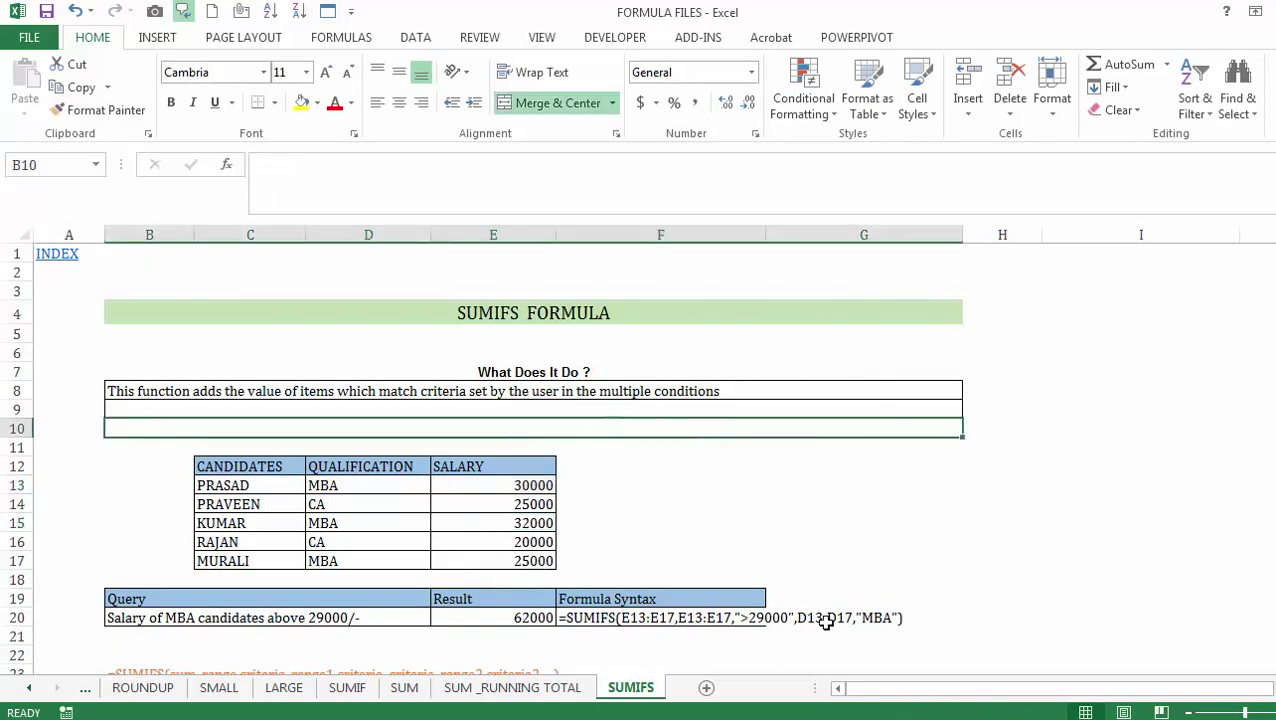